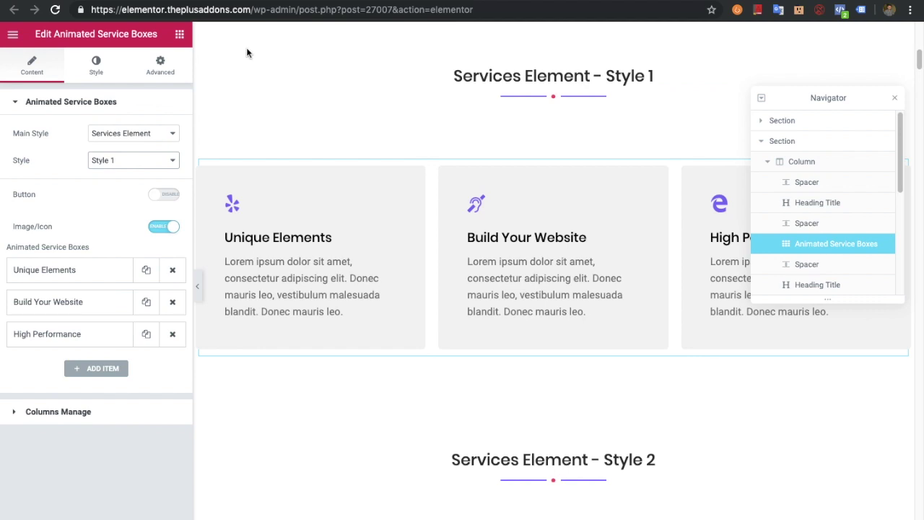
Step: Open the Animated Service Boxes demo page in the Elementor editor from the PlusWidgets menu
mouse_move(364, 312)
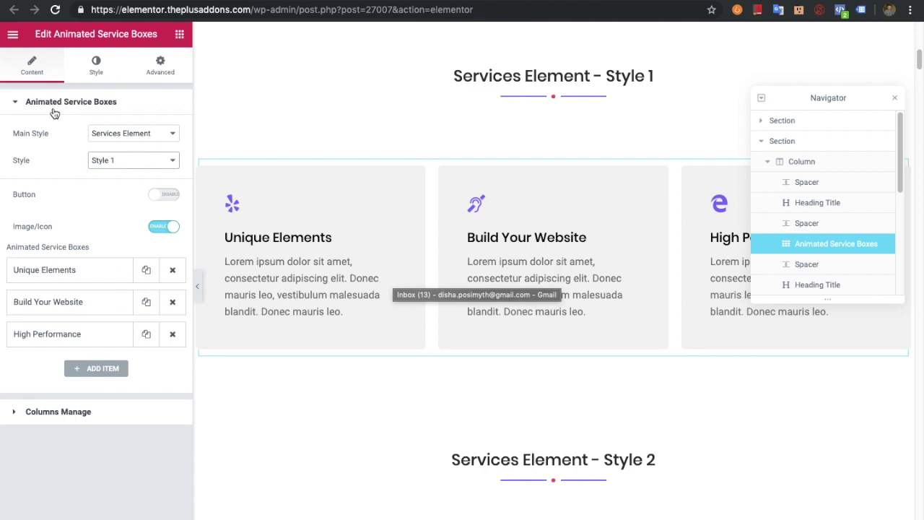
click(114, 139)
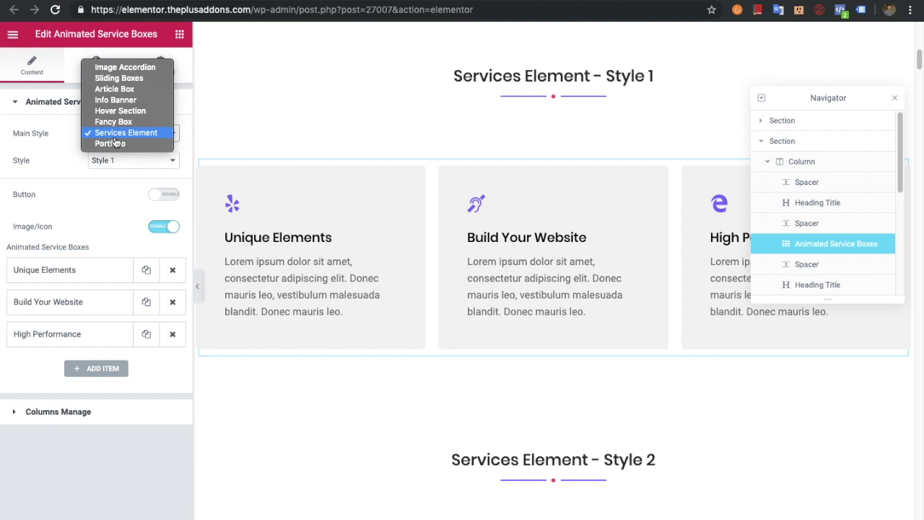
click(115, 142)
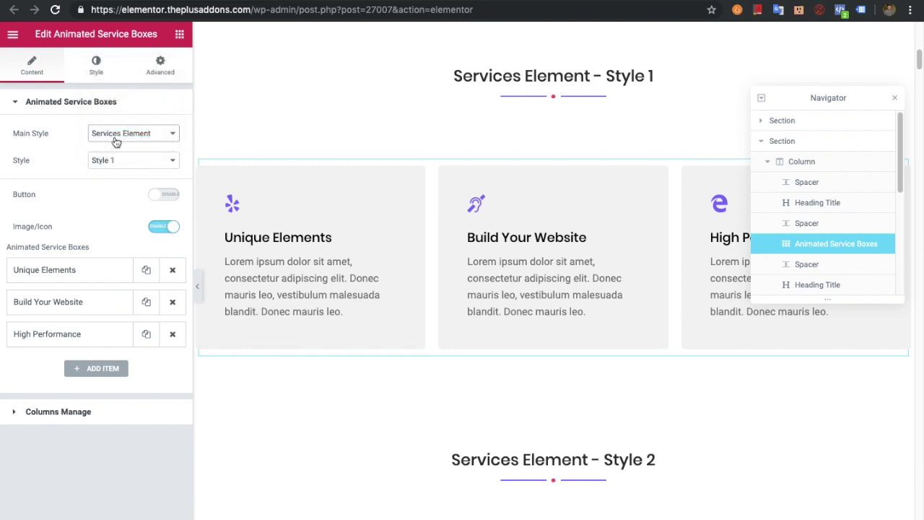
click(114, 162)
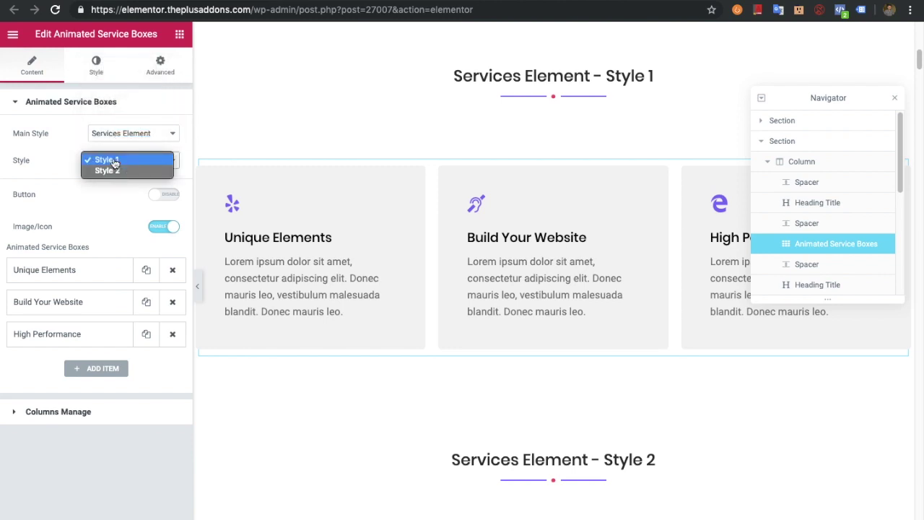
click(113, 160)
click(113, 161)
click(113, 160)
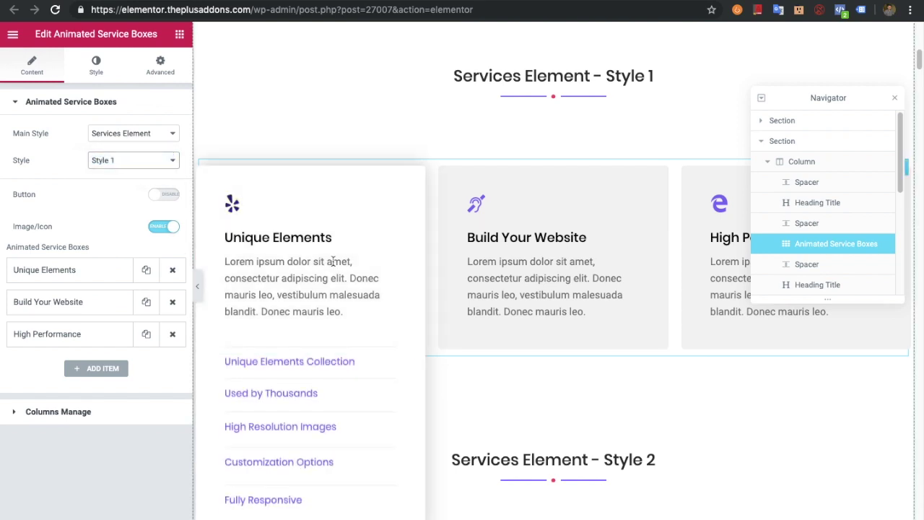
scroll(329, 255, down, 3)
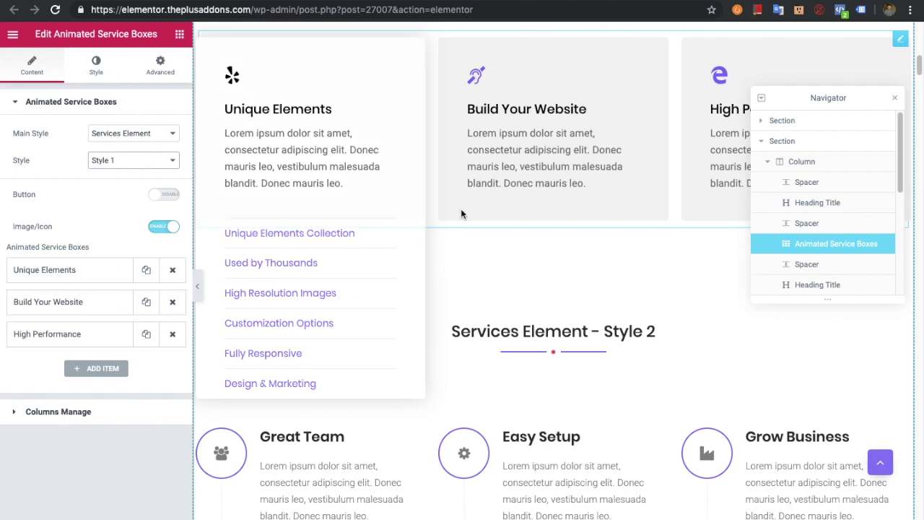
scroll(473, 269, down, 5)
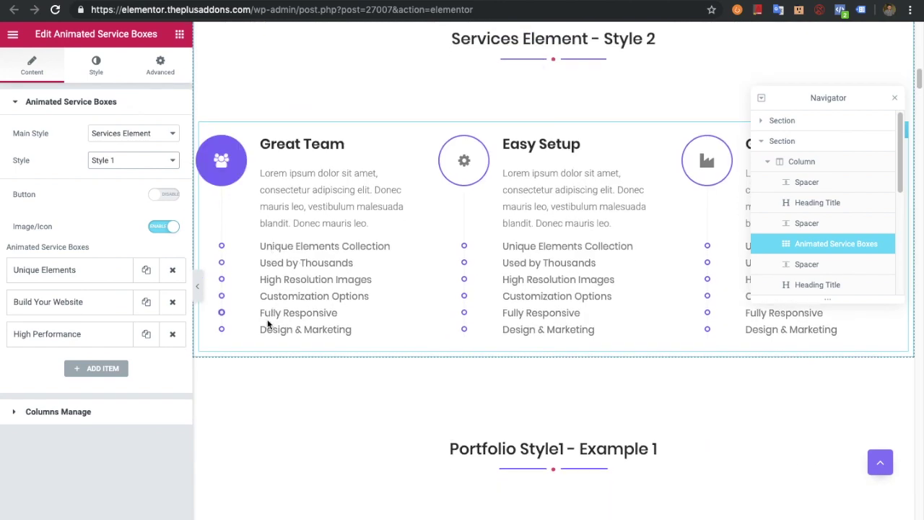
scroll(320, 171, up, 3)
scroll(319, 170, up, 2)
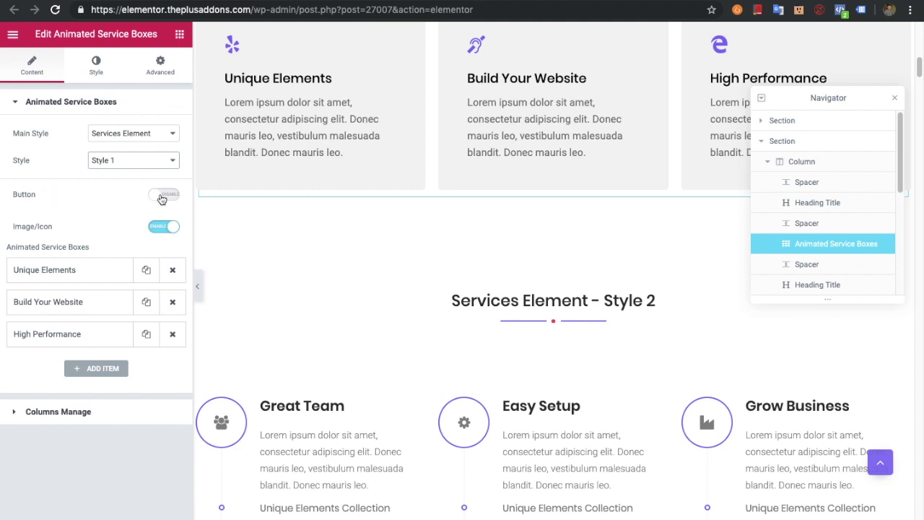
mouse_move(374, 241)
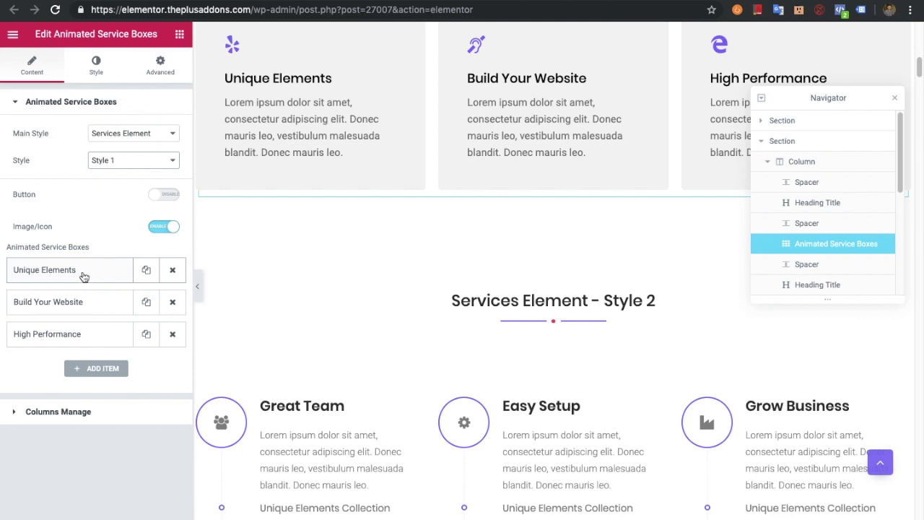
mouse_move(255, 143)
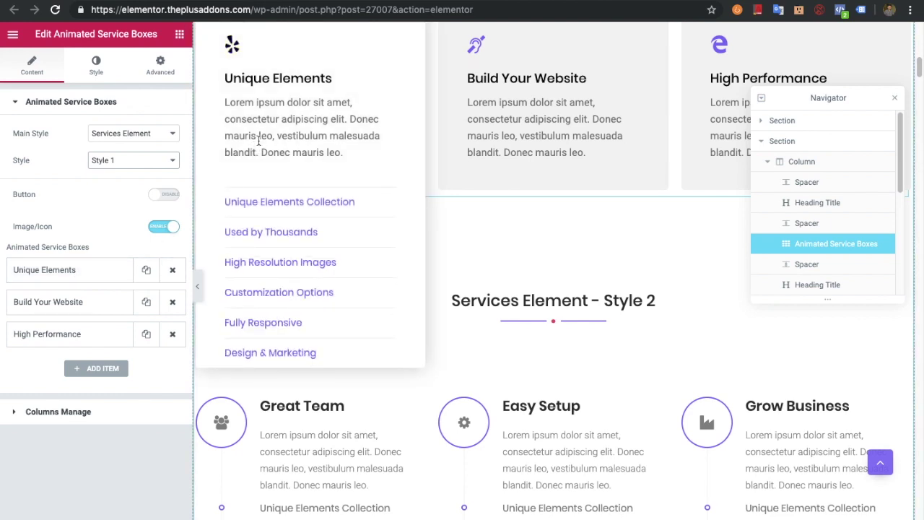
scroll(340, 181, down, 8)
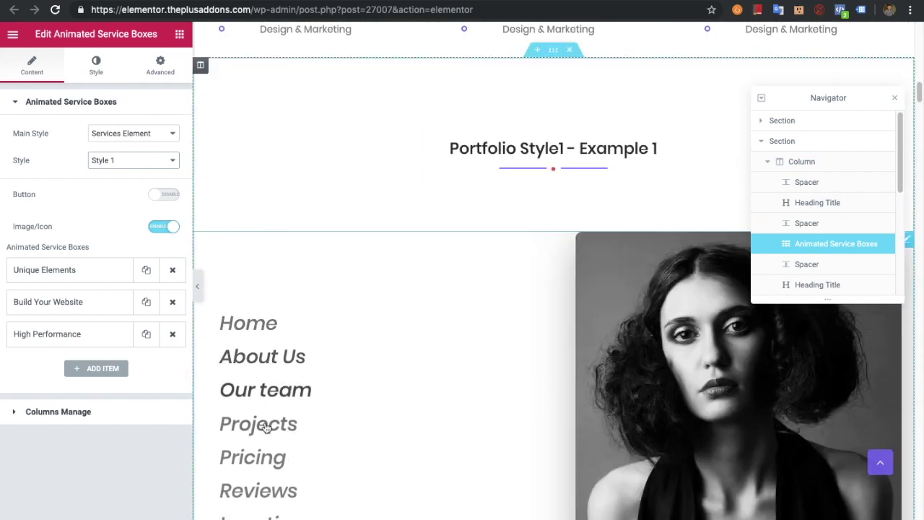
scroll(329, 238, up, 8)
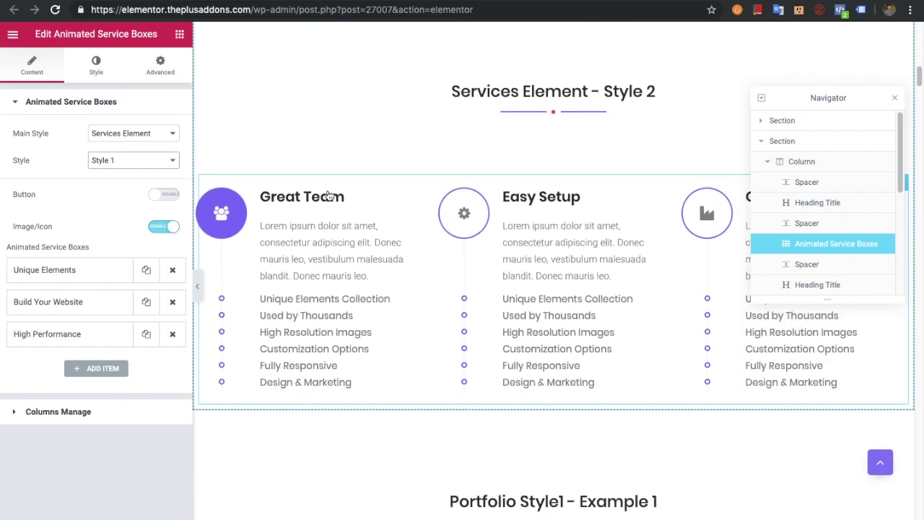
scroll(330, 196, up, 2)
scroll(343, 192, down, 1)
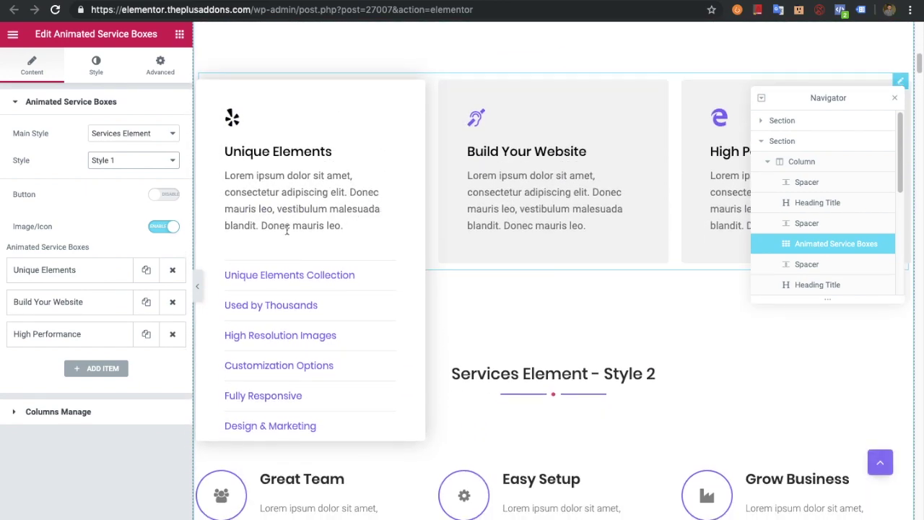
click(155, 195)
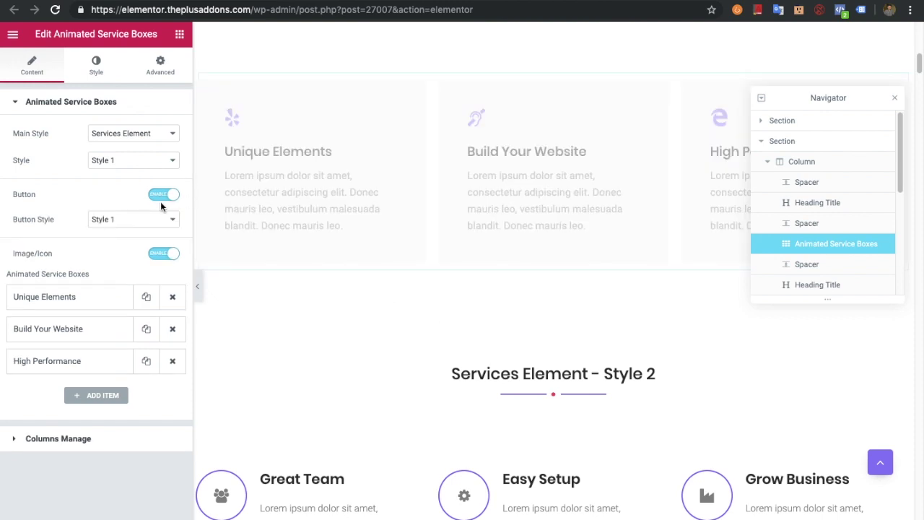
Step: Try Button Style 1 on the boxes, turn the button off again, and expand Unique Elements
mouse_move(310, 188)
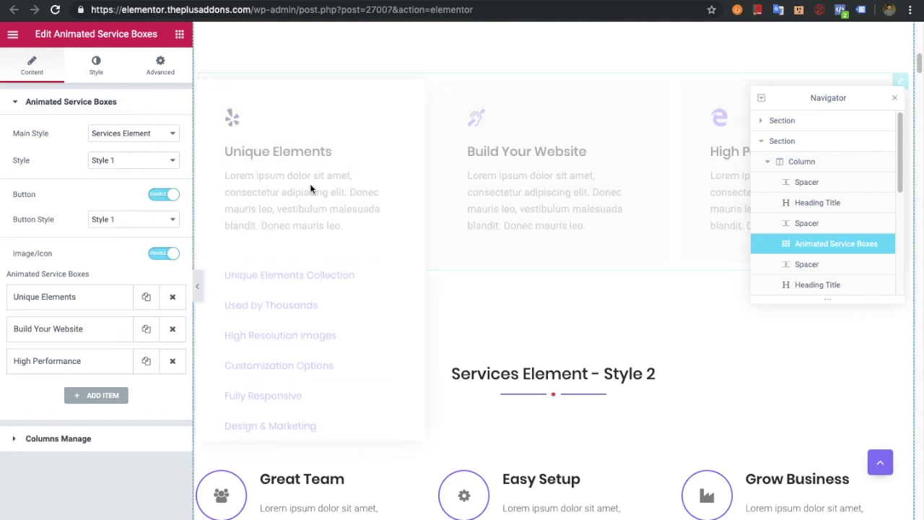
click(121, 219)
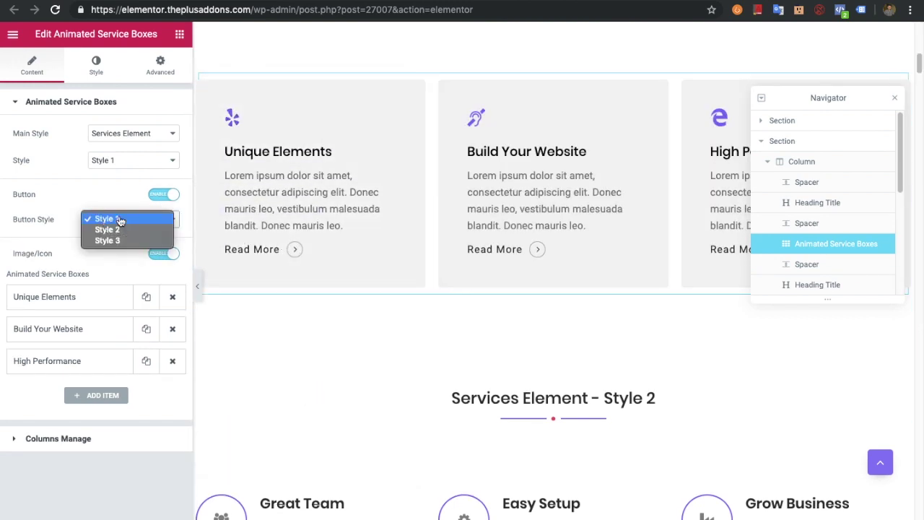
click(128, 218)
click(167, 199)
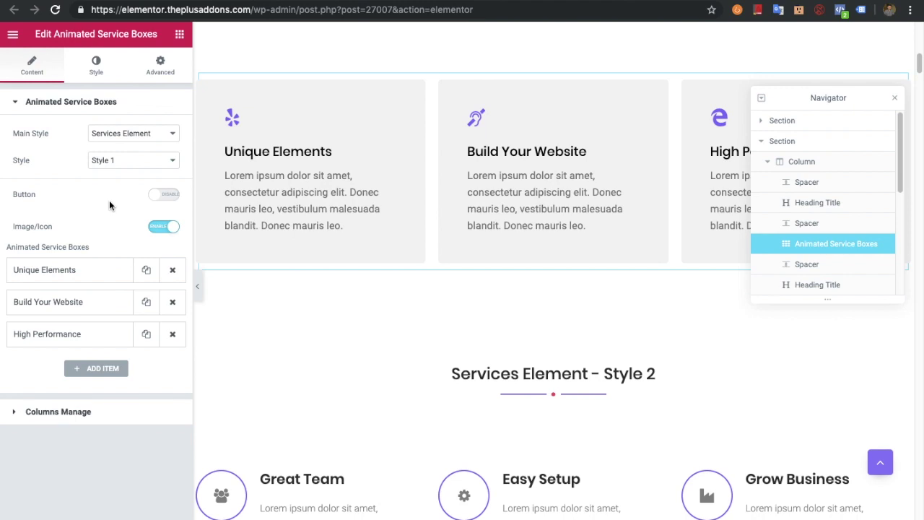
click(160, 230)
click(64, 269)
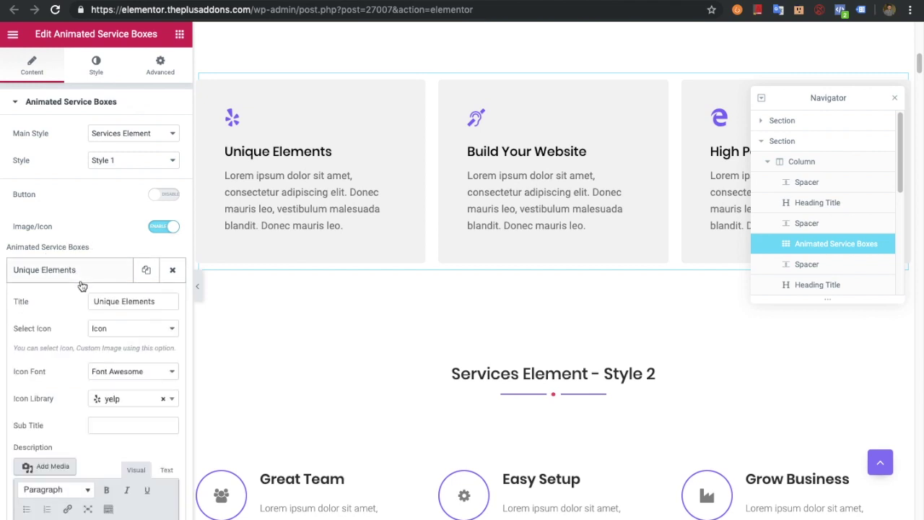
Step: Reopen the Unique Elements item and select its title text
scroll(83, 287, down, 2)
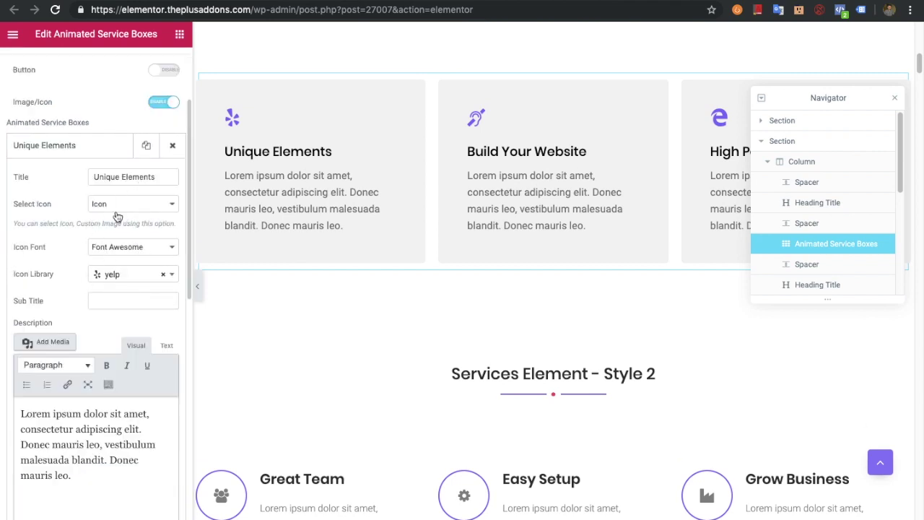
click(83, 148)
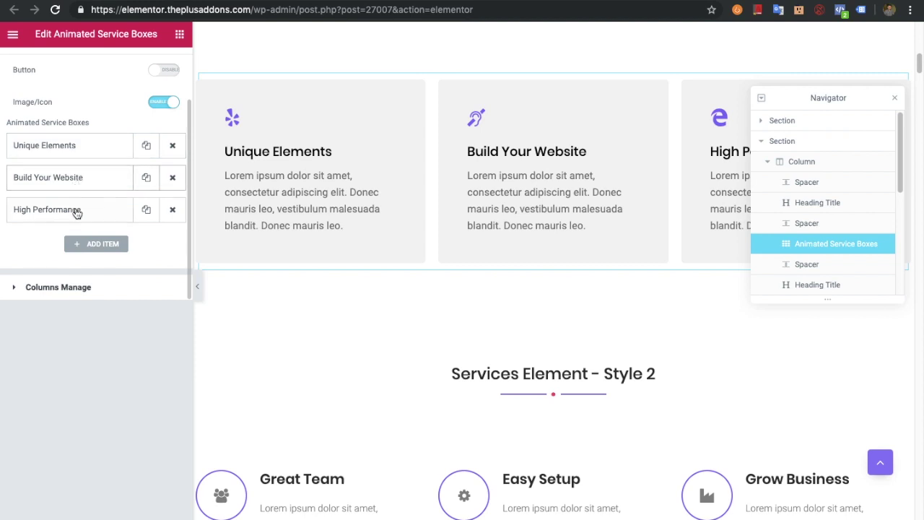
click(84, 151)
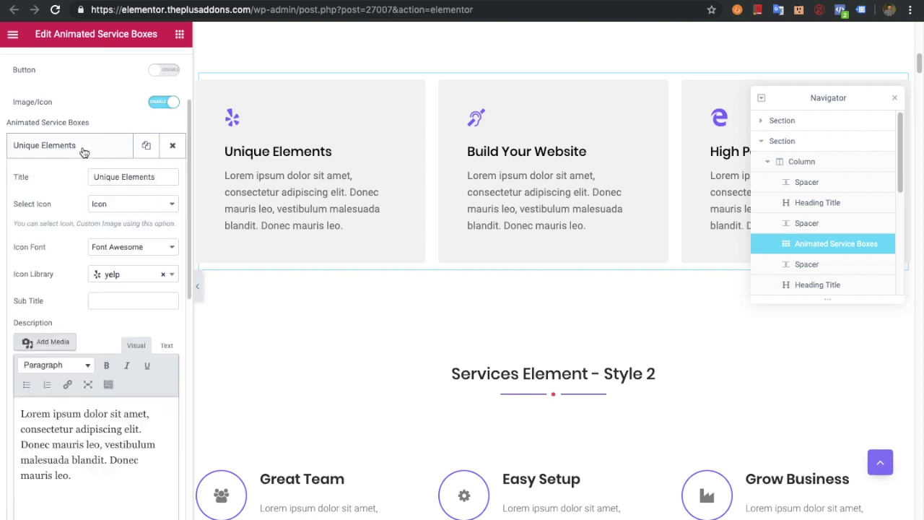
triple_click(117, 182)
Step: Keep the box graphic as a Font Awesome icon after briefly trying Image
click(120, 210)
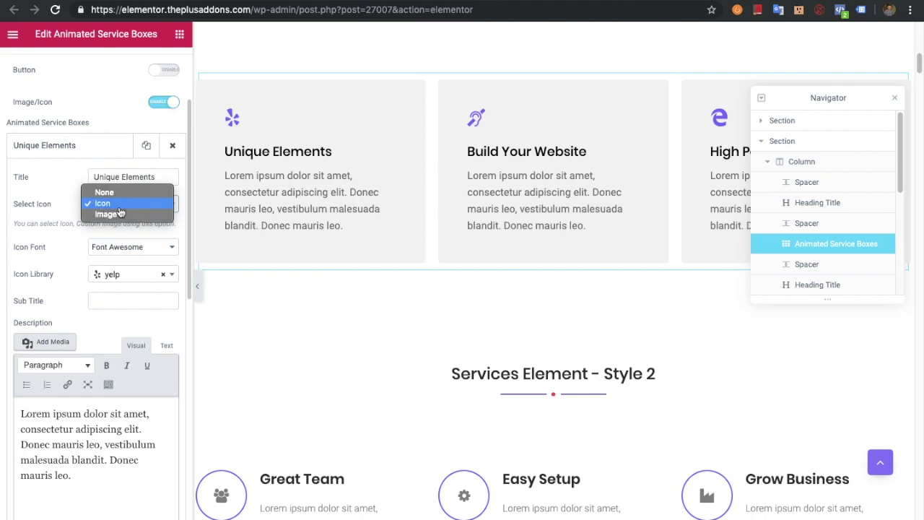
click(102, 203)
scroll(79, 245, down, 2)
click(103, 127)
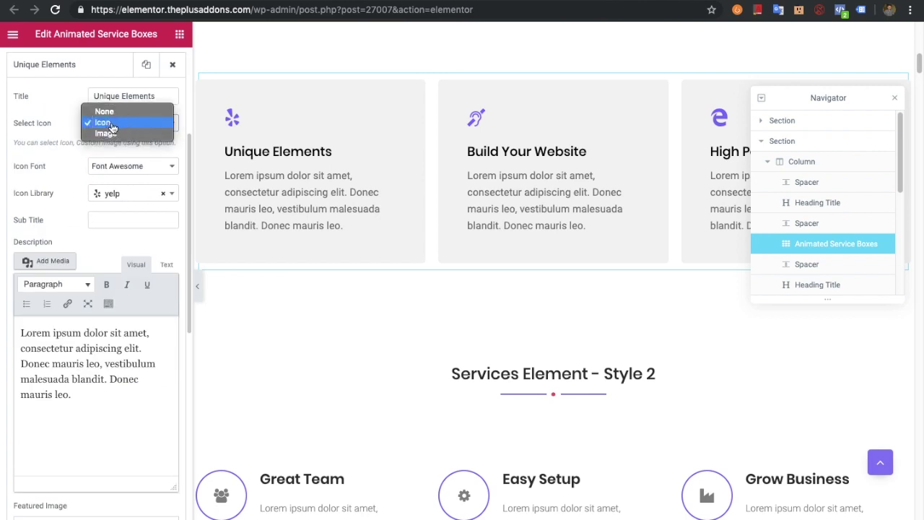
click(109, 124)
click(118, 166)
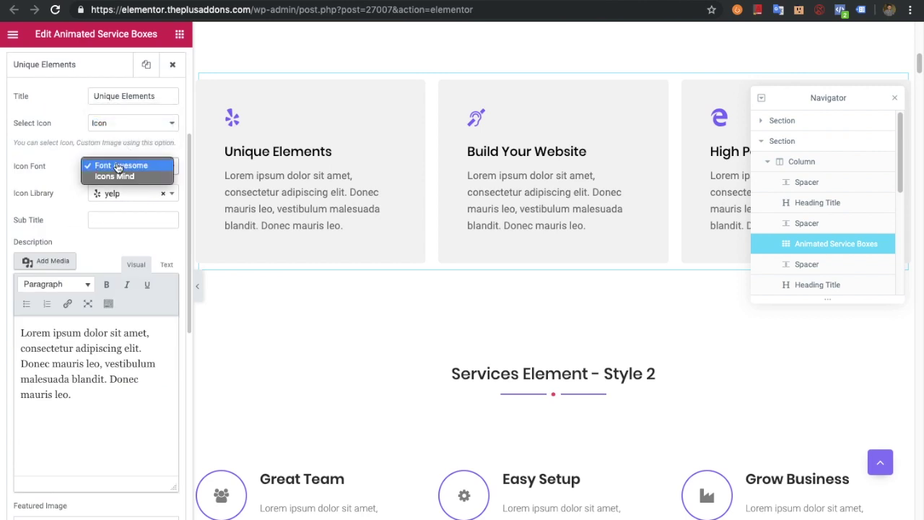
click(119, 166)
click(110, 124)
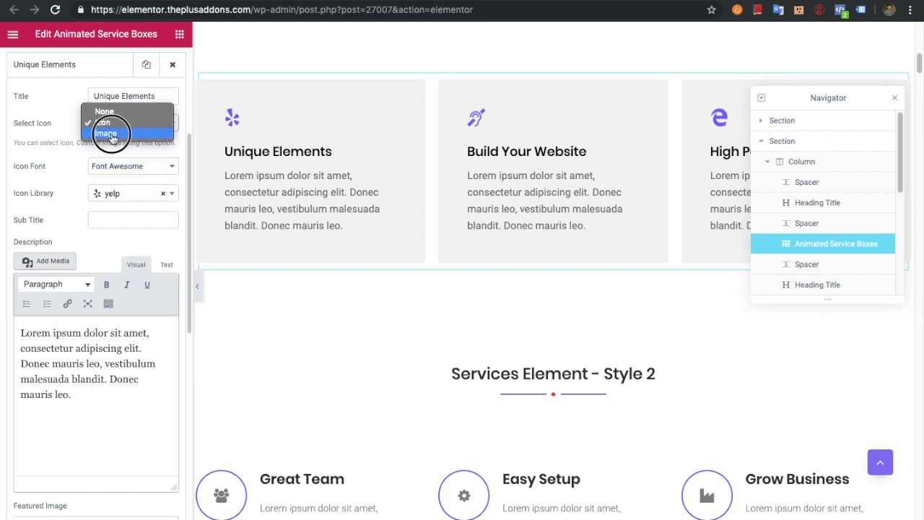
click(112, 136)
click(115, 125)
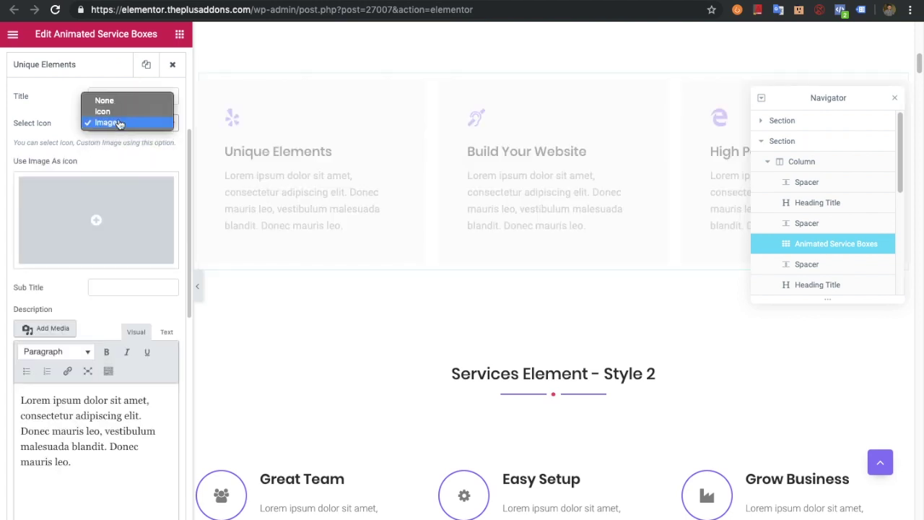
click(118, 113)
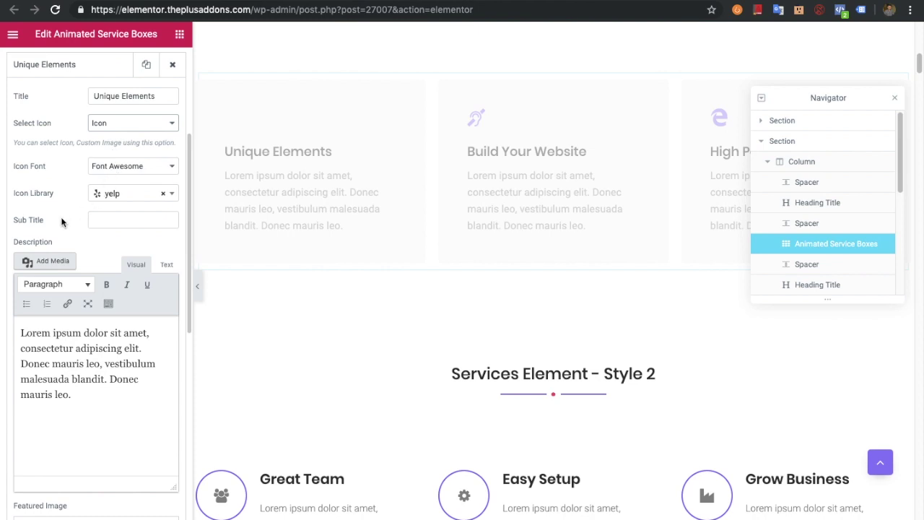
Step: Place the caret in the empty sub title field of Unique Elements
click(101, 218)
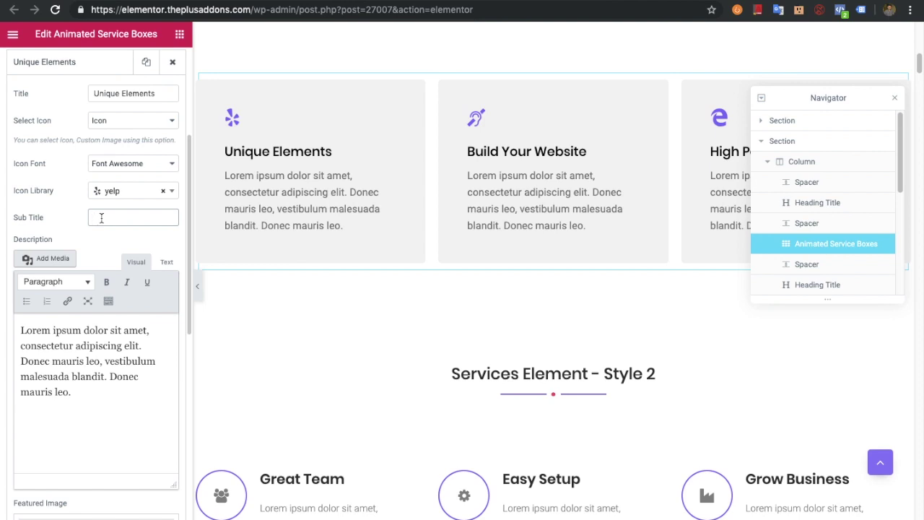
scroll(91, 211, up, 2)
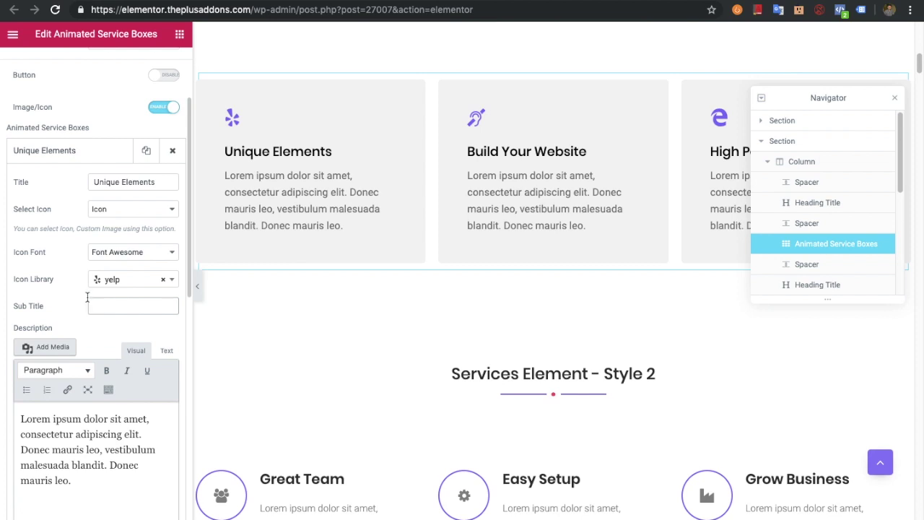
scroll(87, 297, up, 3)
click(120, 133)
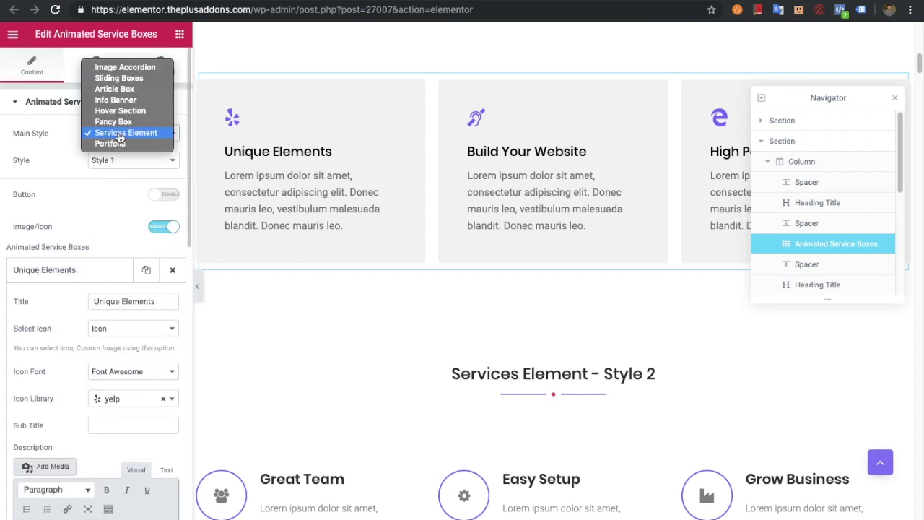
click(123, 133)
mouse_move(206, 175)
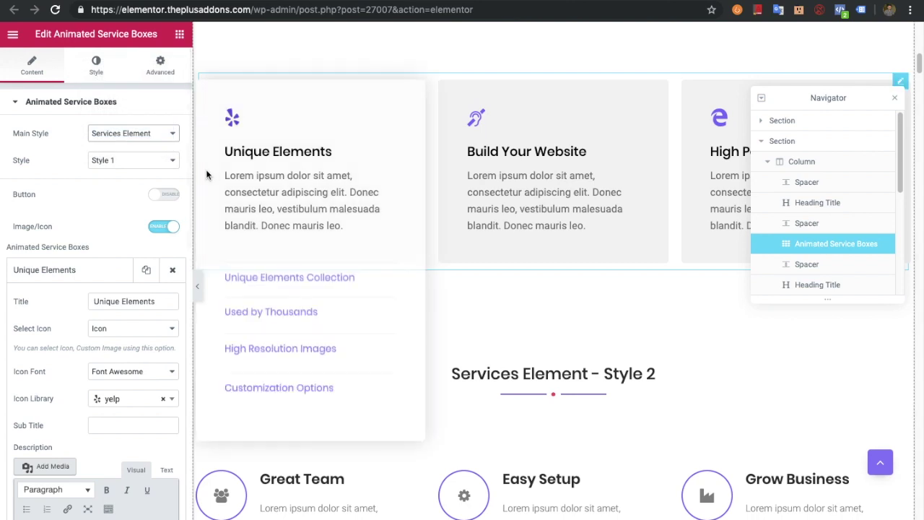
scroll(114, 206, down, 1)
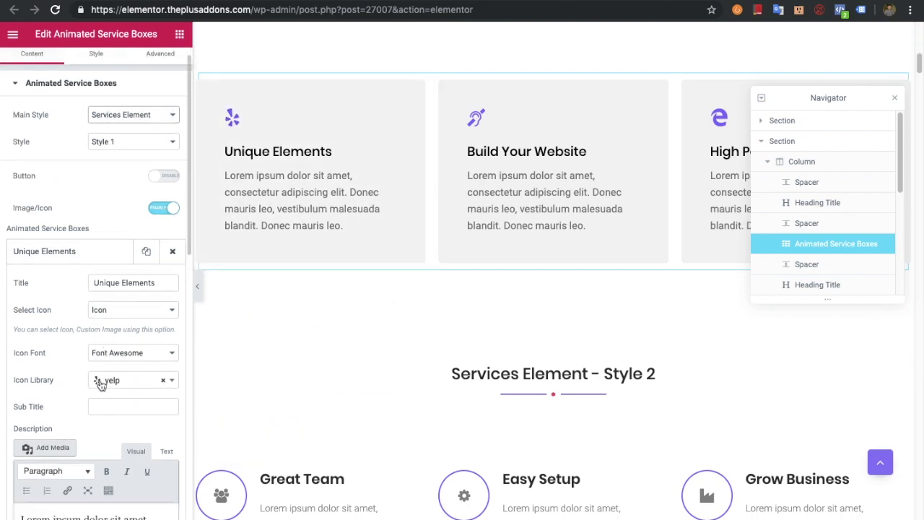
scroll(101, 384, down, 4)
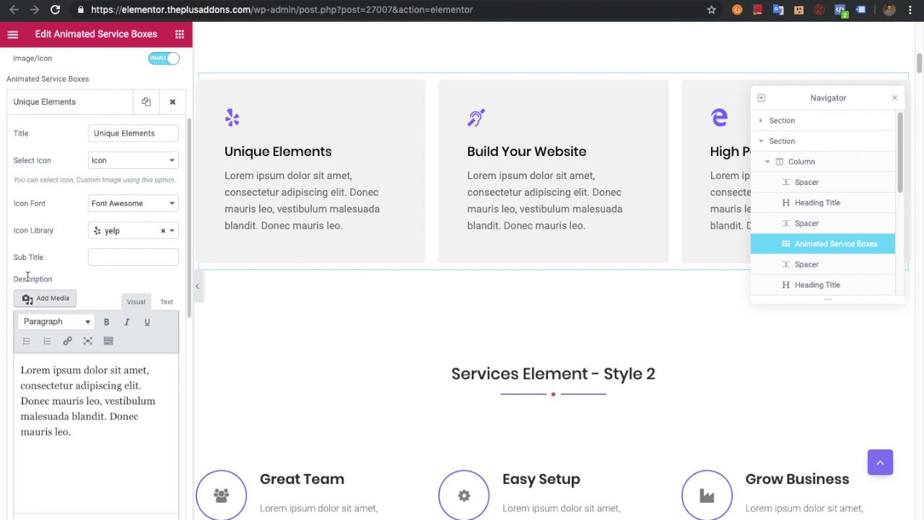
triple_click(90, 396)
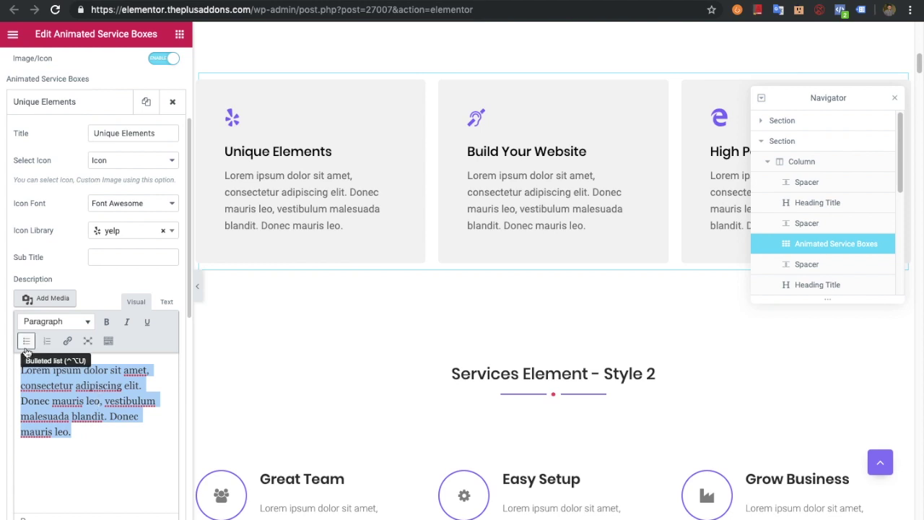
scroll(10, 357, down, 3)
scroll(8, 359, down, 1)
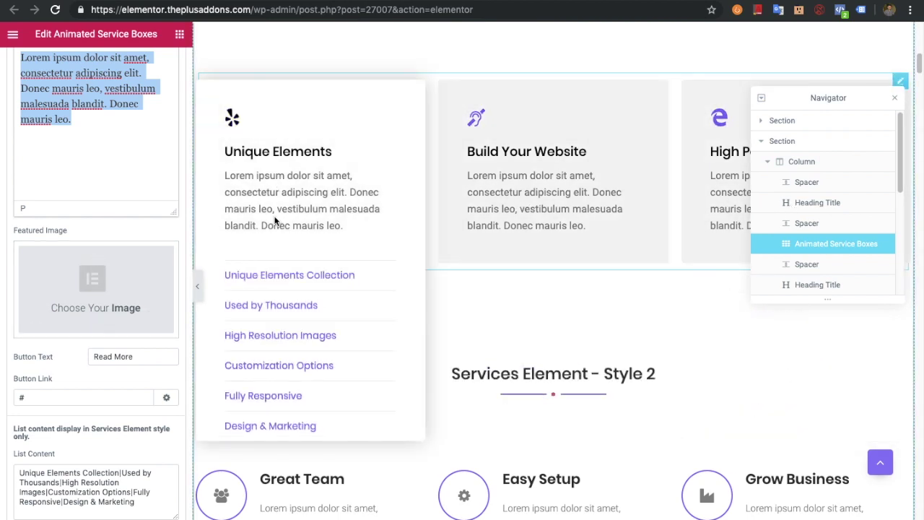
scroll(101, 321, down, 2)
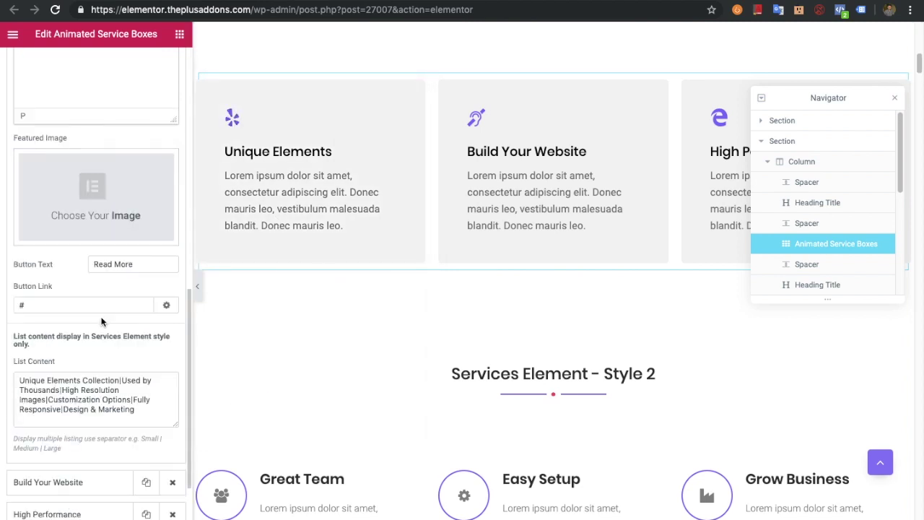
Step: Review the Read More button text and the button link value
triple_click(124, 264)
scroll(97, 328, down, 1)
triple_click(72, 302)
scroll(93, 323, down, 2)
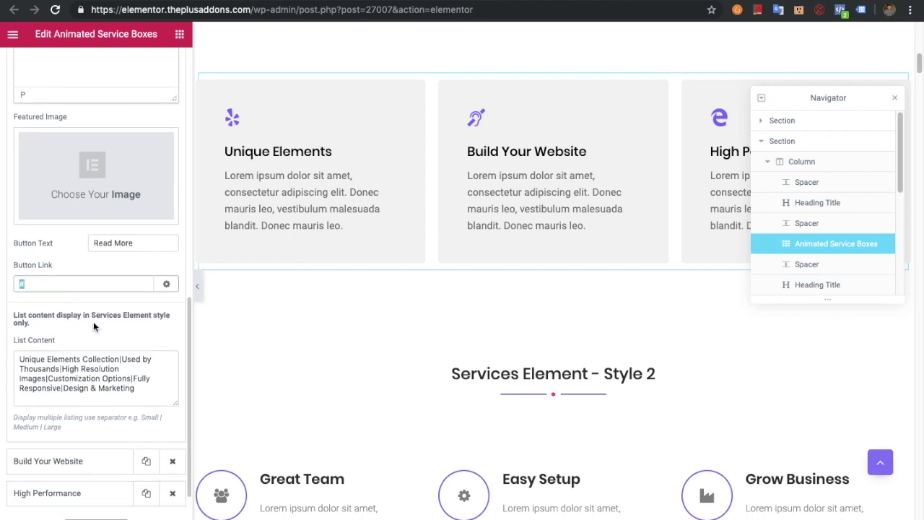
scroll(93, 322, down, 1)
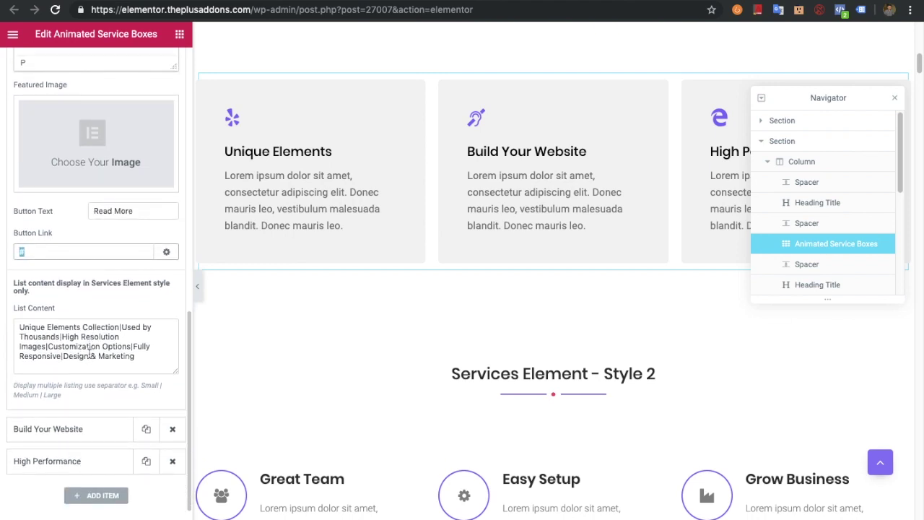
mouse_move(344, 156)
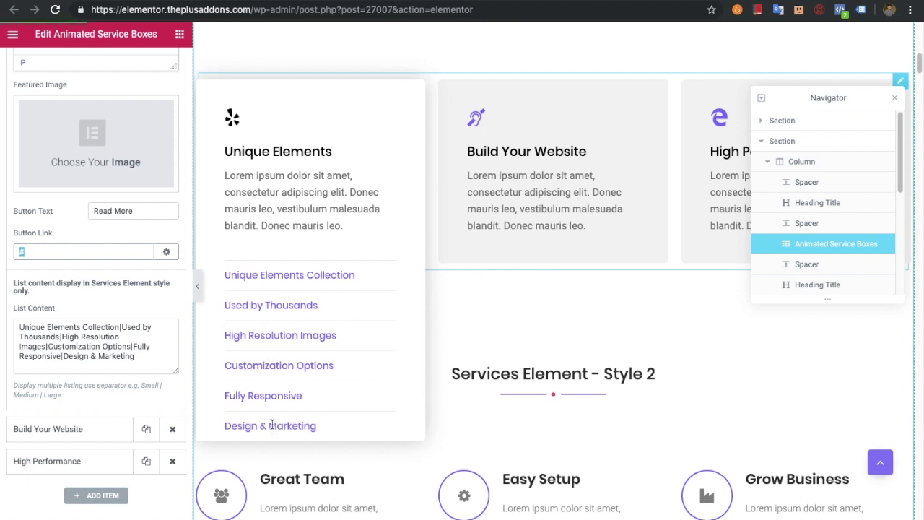
Step: Check the Unique Elements Collection list entry, then expand the Build Your Website item
click(62, 336)
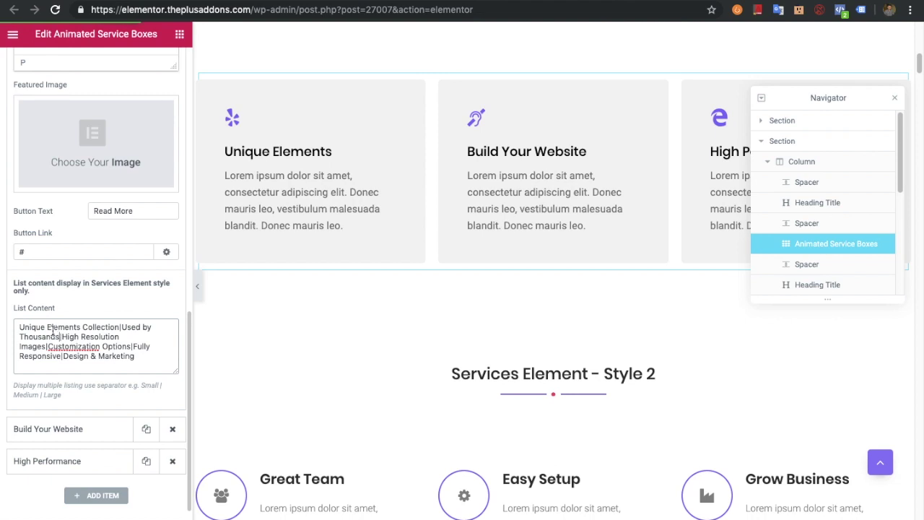
drag(119, 329, 16, 328)
click(123, 328)
mouse_move(276, 369)
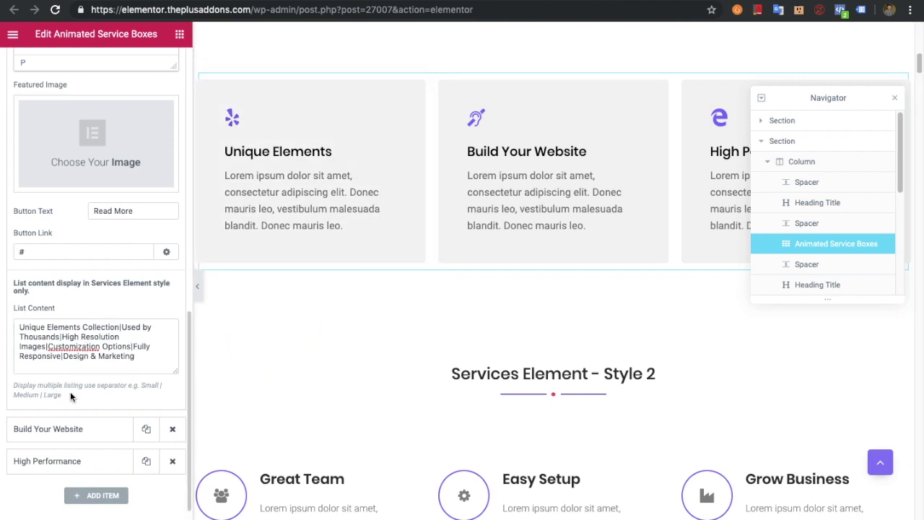
click(68, 432)
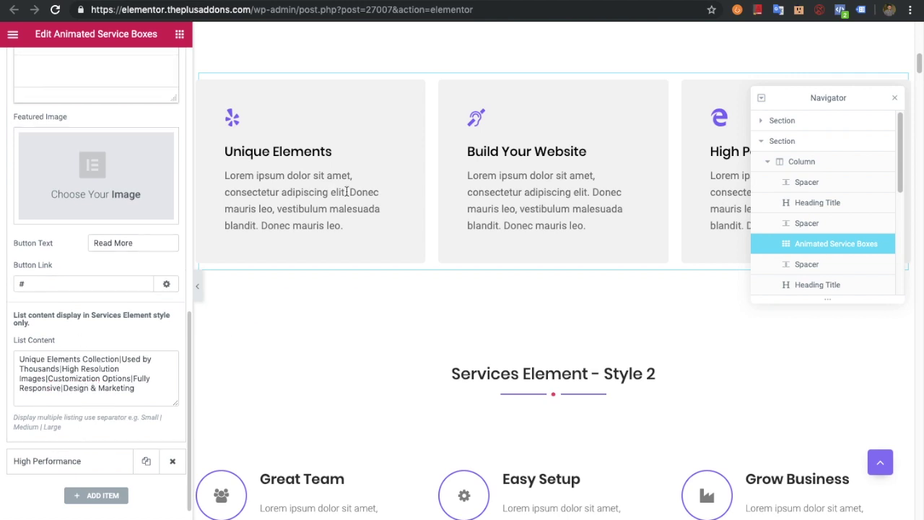
scroll(70, 309, up, 2)
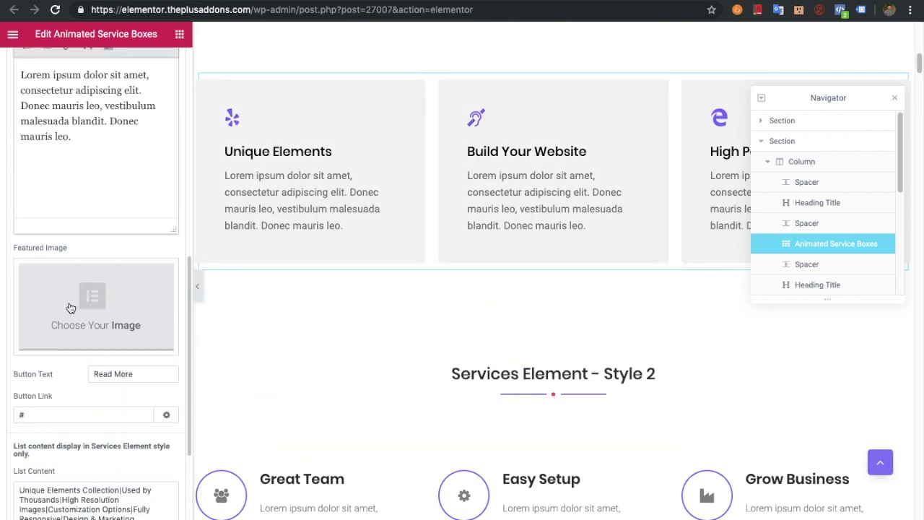
Step: Keep Columns Manage at 3 desktop, 3 tablet and 1 mobile columns with 10 gap
scroll(70, 308, up, 1)
scroll(66, 174, up, 5)
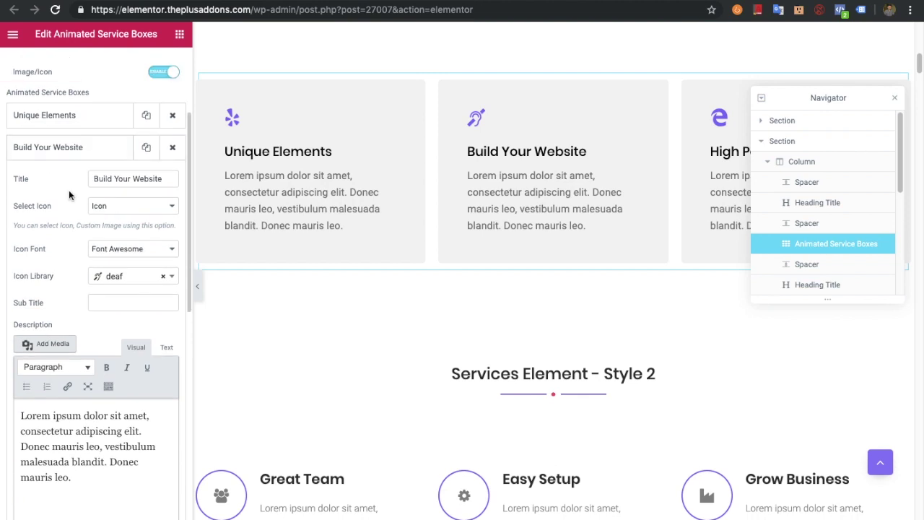
click(59, 153)
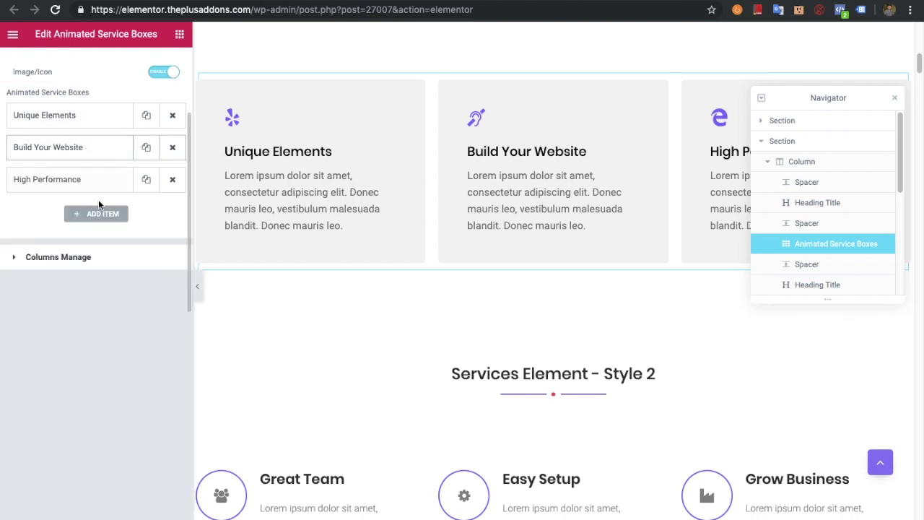
click(90, 259)
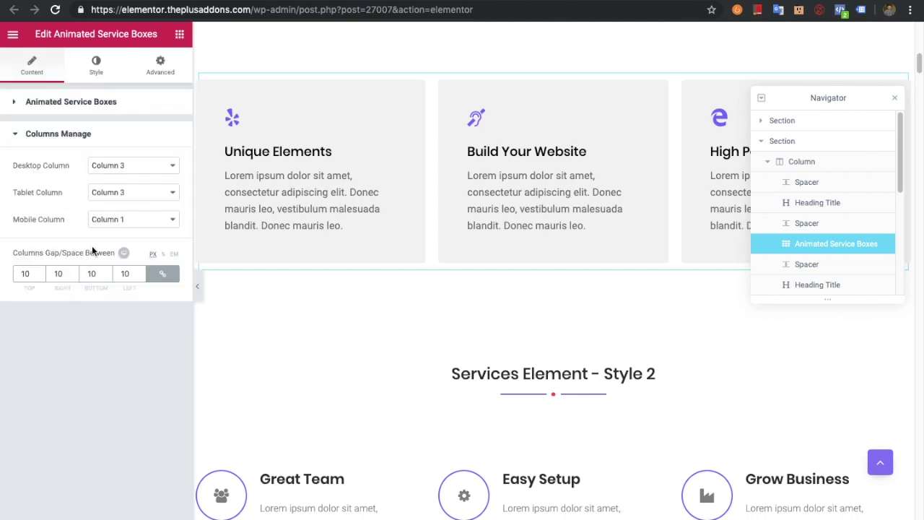
click(78, 102)
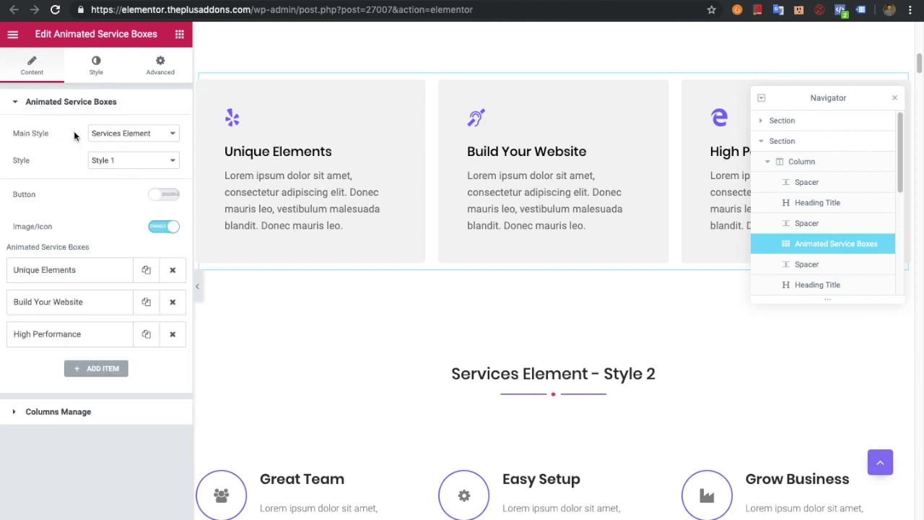
click(78, 412)
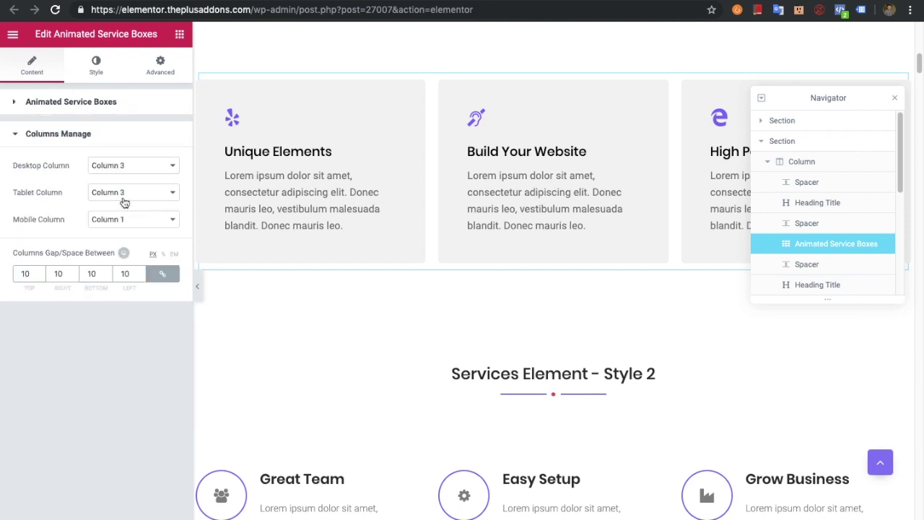
click(125, 171)
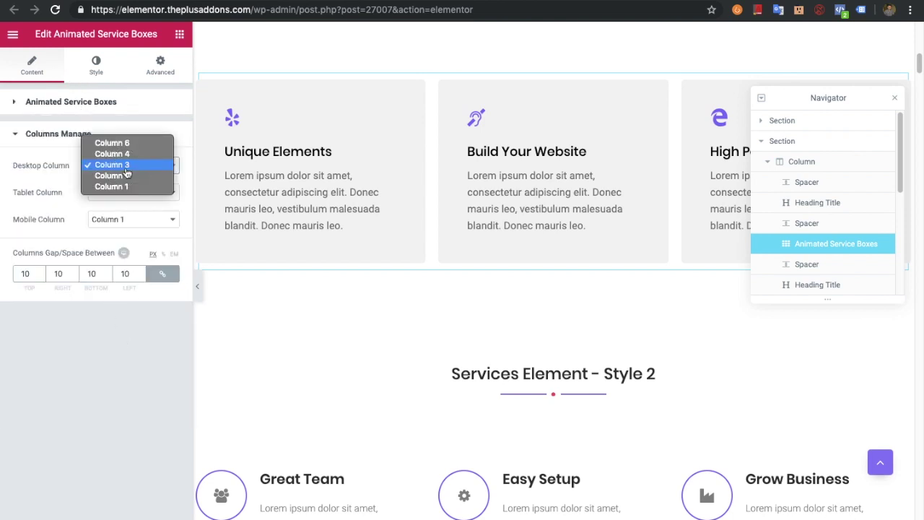
click(122, 195)
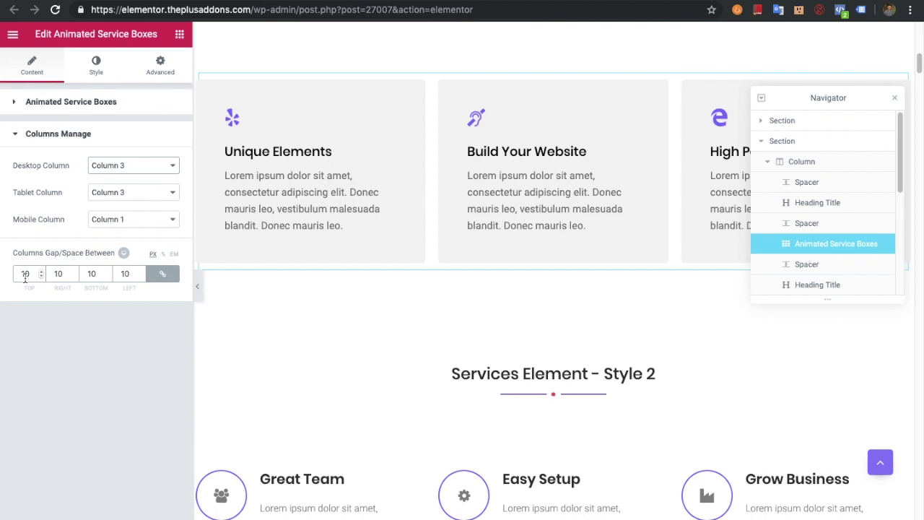
click(97, 65)
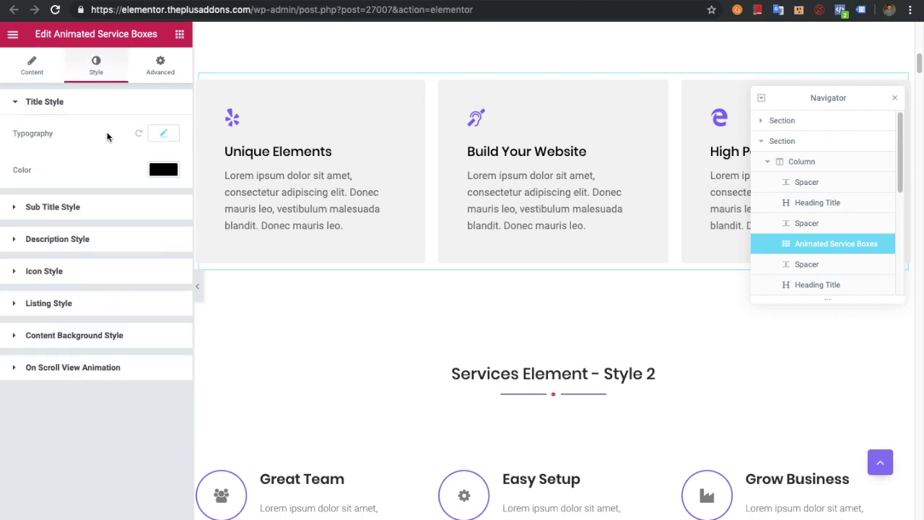
Step: Review the Title, Sub Title, Description, Icon Style hover and Listing Style settings
click(164, 133)
click(164, 134)
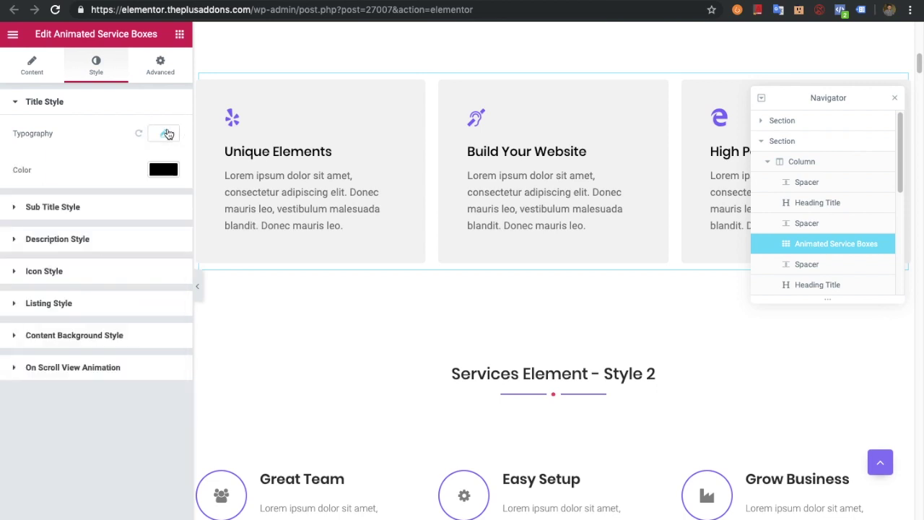
click(101, 207)
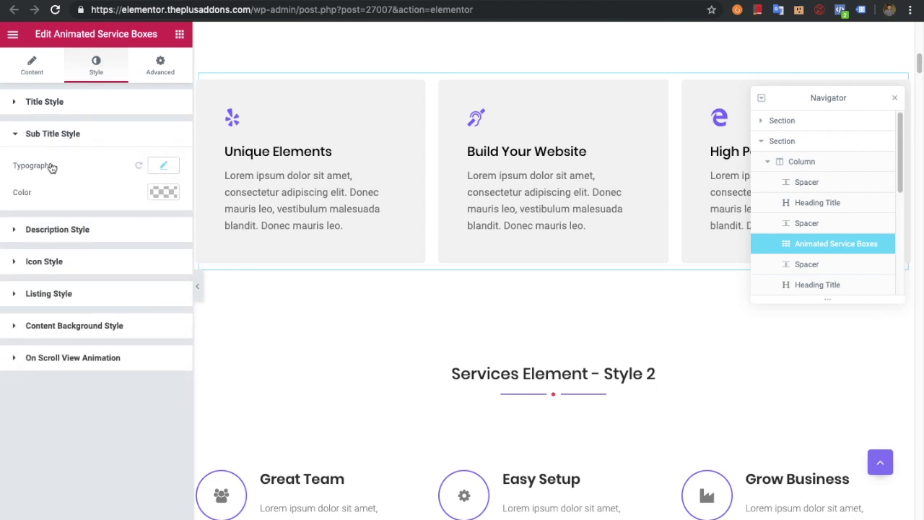
click(75, 236)
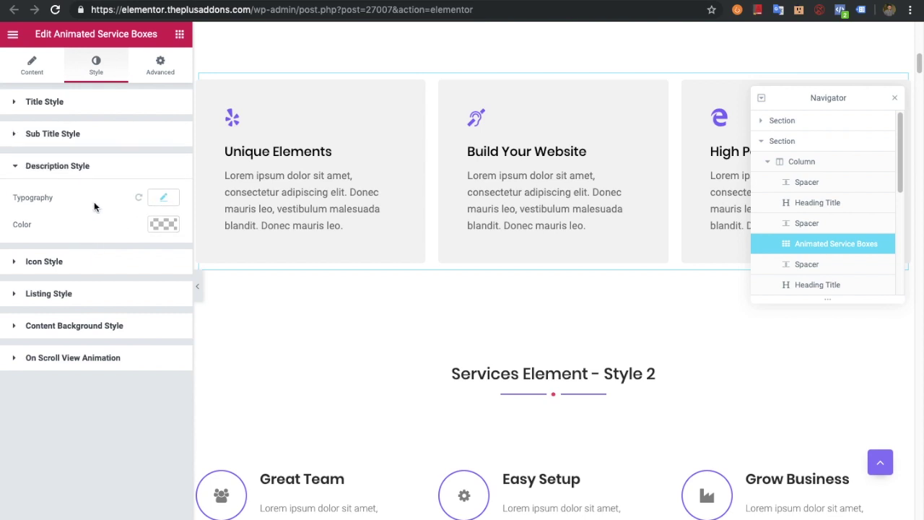
click(105, 263)
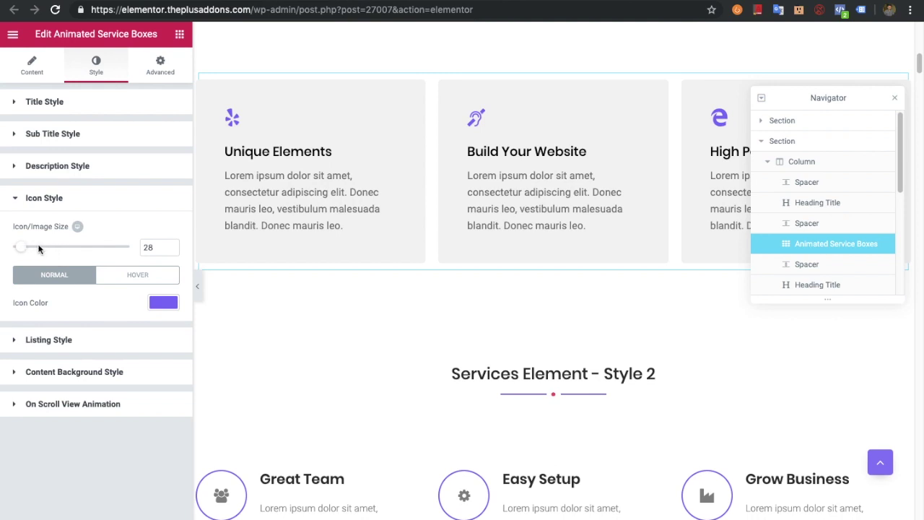
click(130, 278)
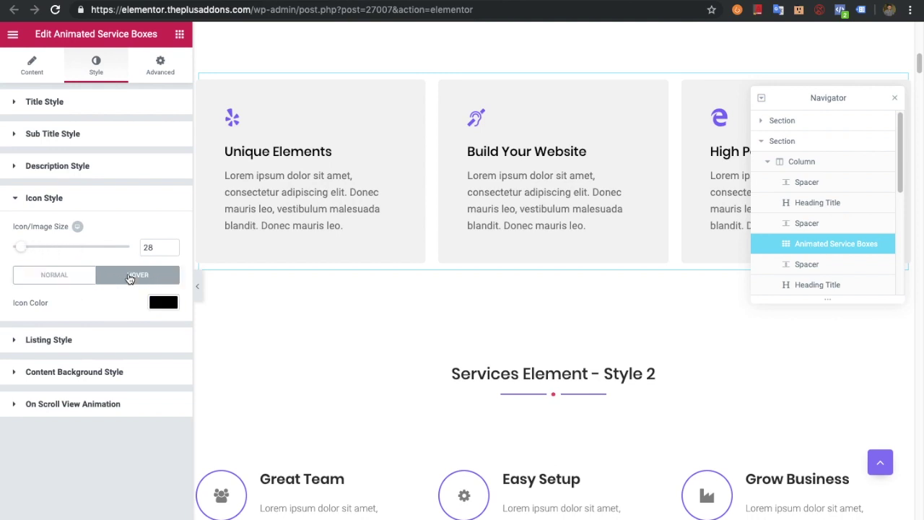
click(87, 337)
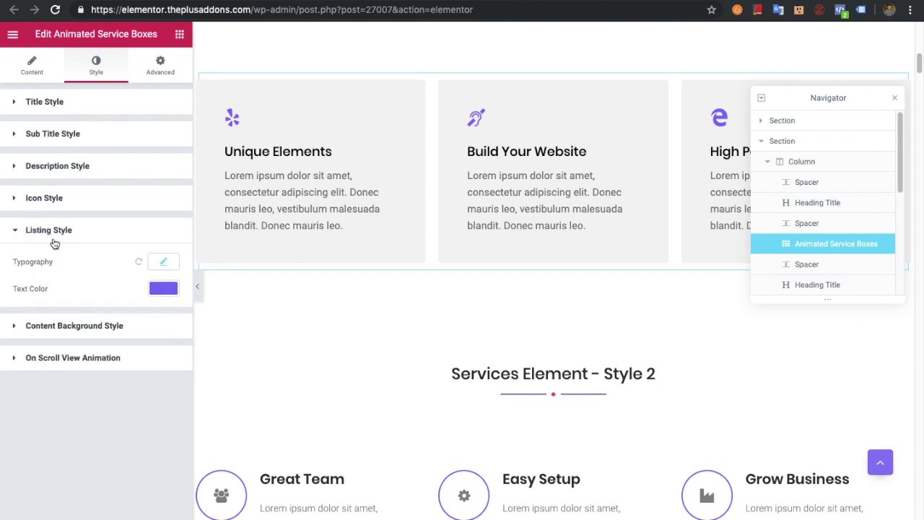
Step: Inspect the Content Background Style in both its Hover and Normal states
mouse_move(309, 233)
mouse_move(334, 217)
scroll(369, 303, down, 5)
scroll(343, 383, down, 2)
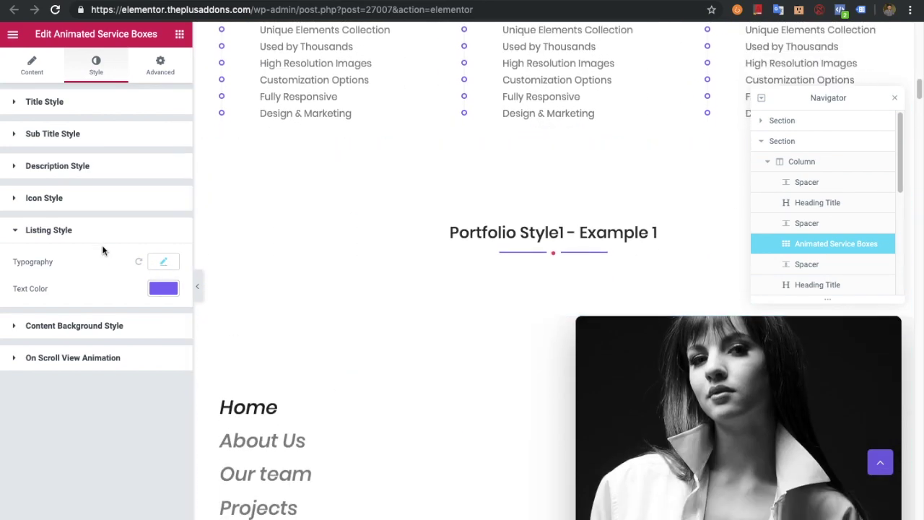
scroll(326, 165, up, 2)
click(89, 325)
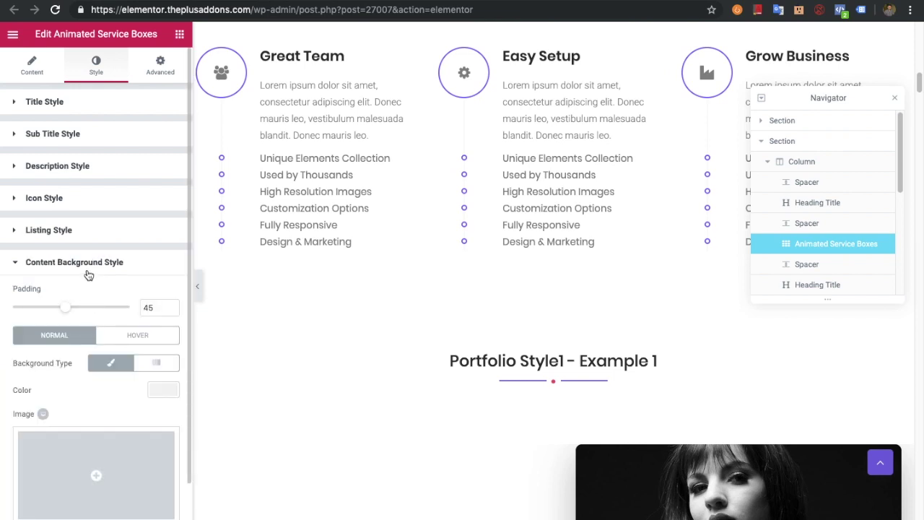
scroll(87, 289, down, 1)
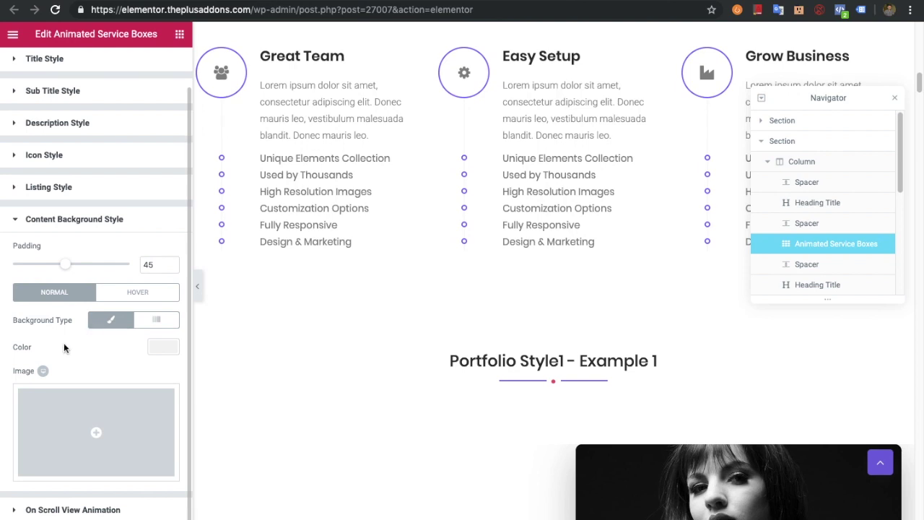
click(140, 291)
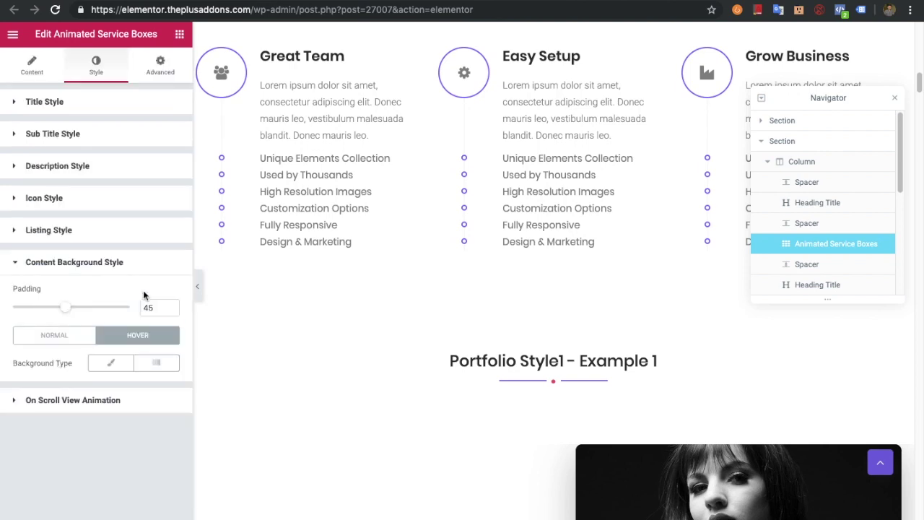
click(63, 336)
scroll(62, 369, down, 1)
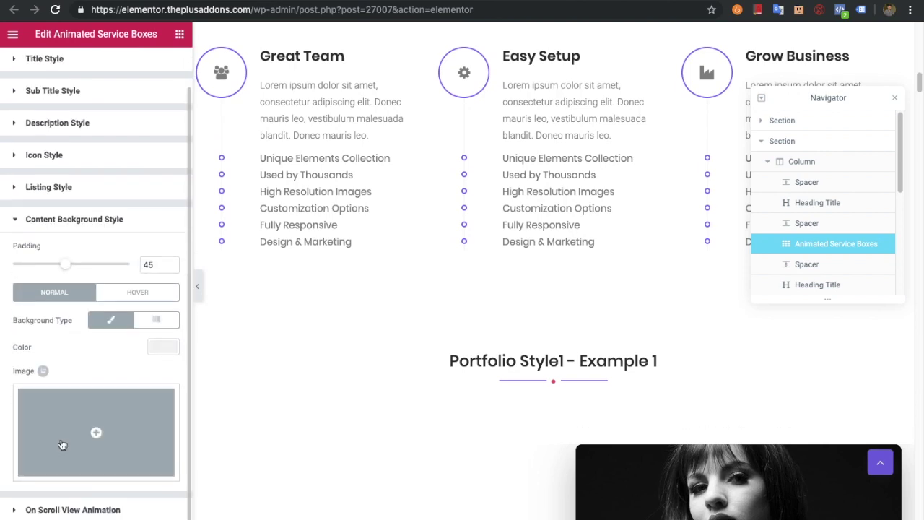
Step: Keep On Scroll View Animation at No-animation and view the Advanced settings
click(65, 509)
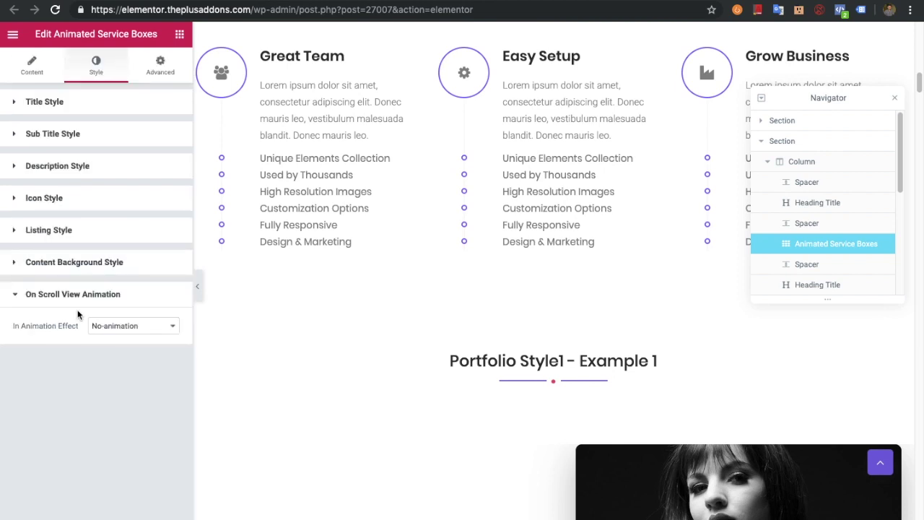
click(113, 329)
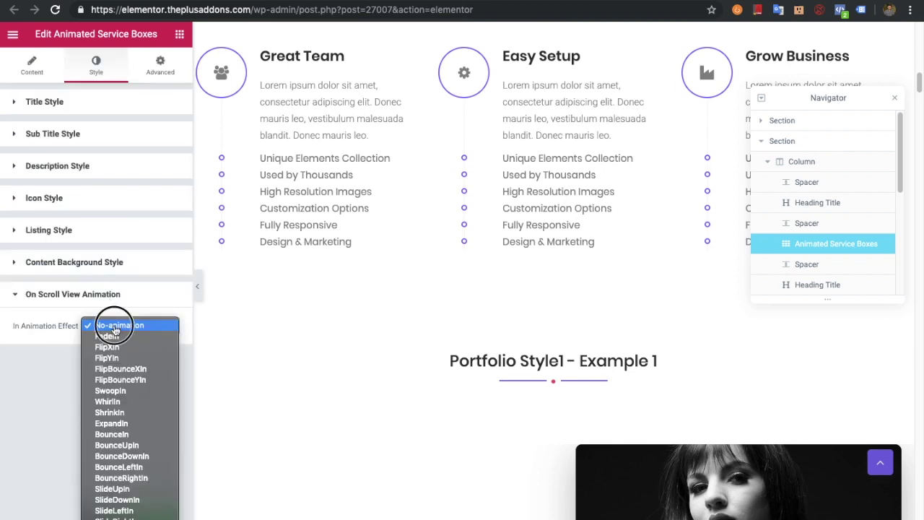
click(114, 329)
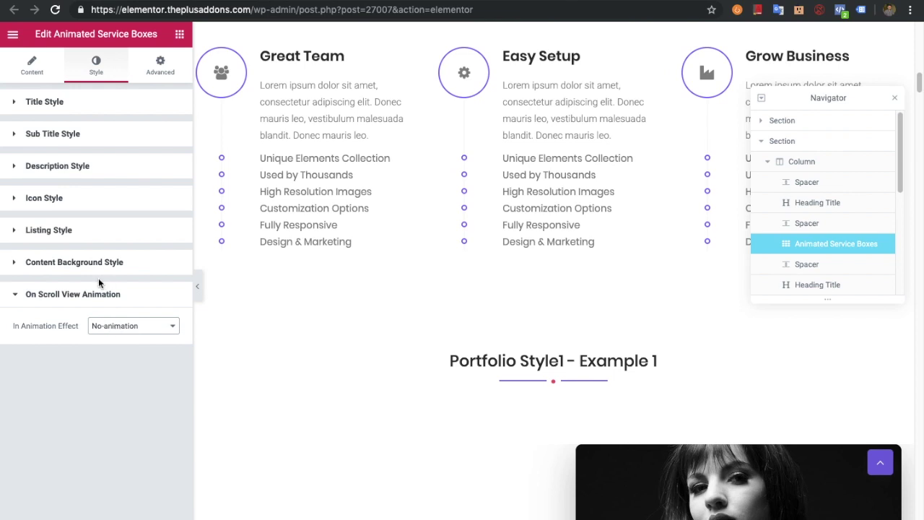
click(161, 73)
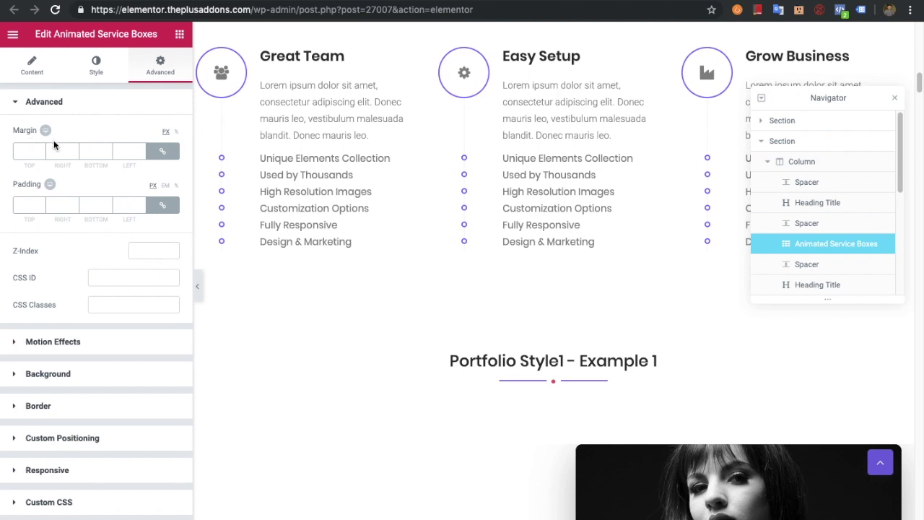
Step: Return to the Content tab, keep Services Element, and move to the Portfolio Style1 example
click(40, 70)
click(125, 134)
click(125, 135)
scroll(333, 295, down, 5)
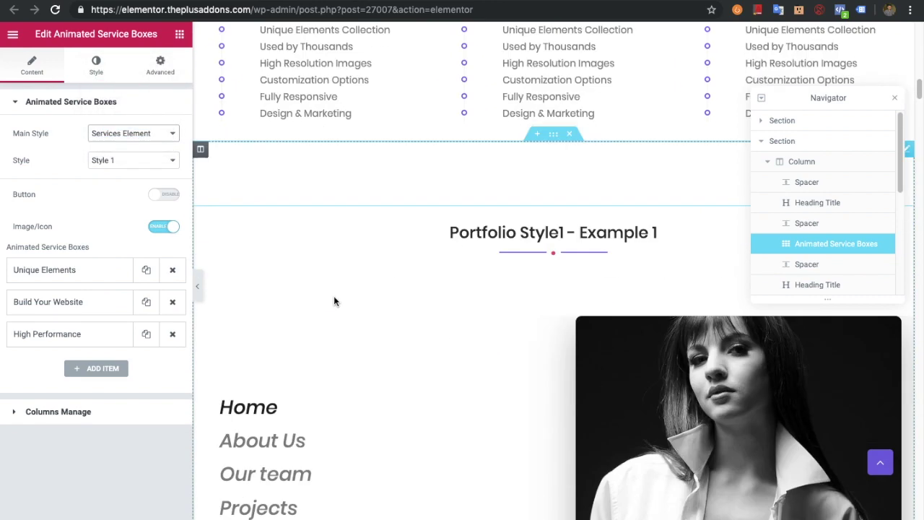
scroll(443, 157, up, 2)
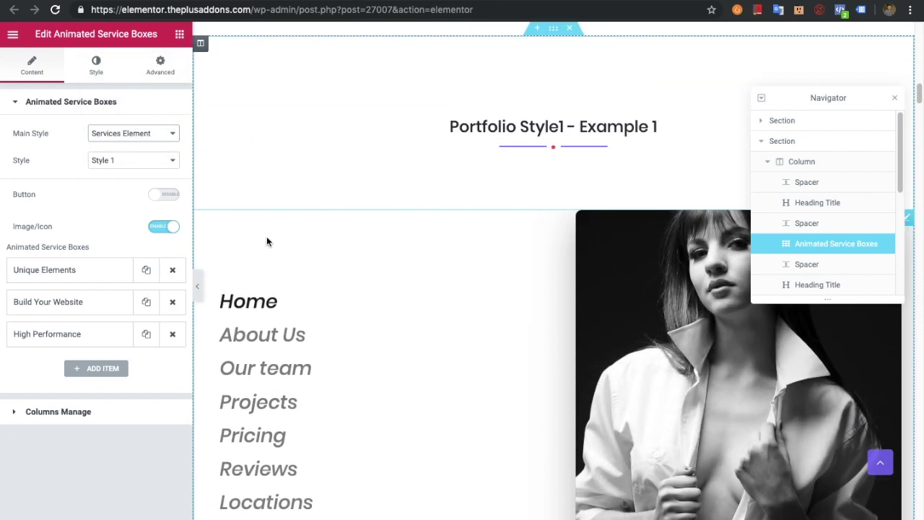
key(Down)
Step: Keep the Main Style as Portfolio with the Style 1 layout
click(120, 135)
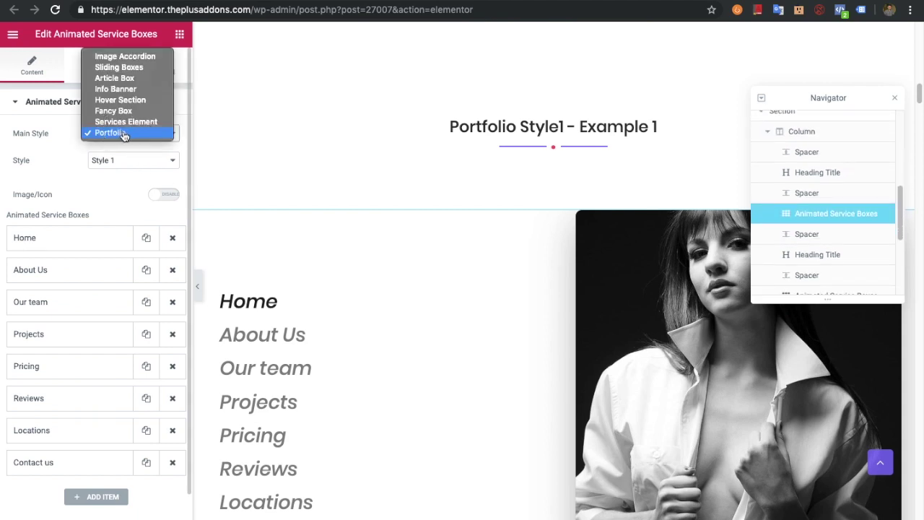
click(124, 134)
click(113, 160)
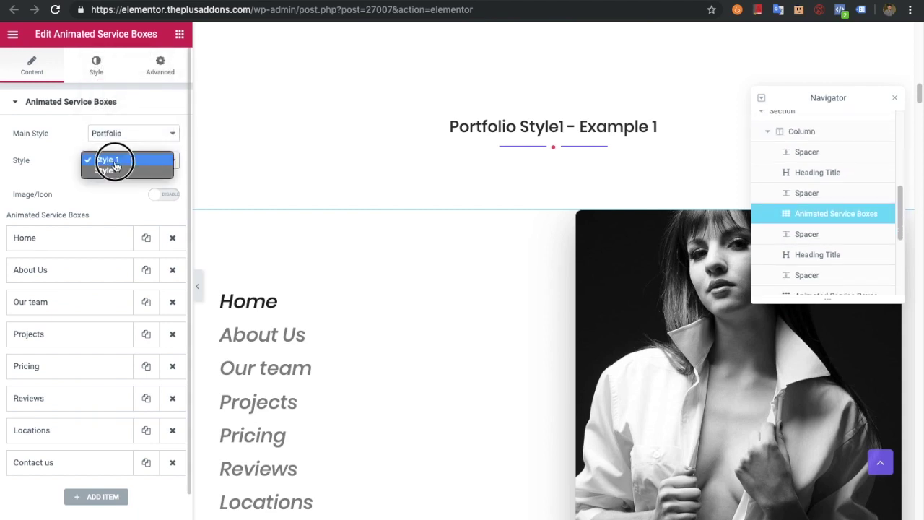
click(114, 160)
Step: Review the Home item's title, featured image and Read More link, then preview on Mobile
click(65, 236)
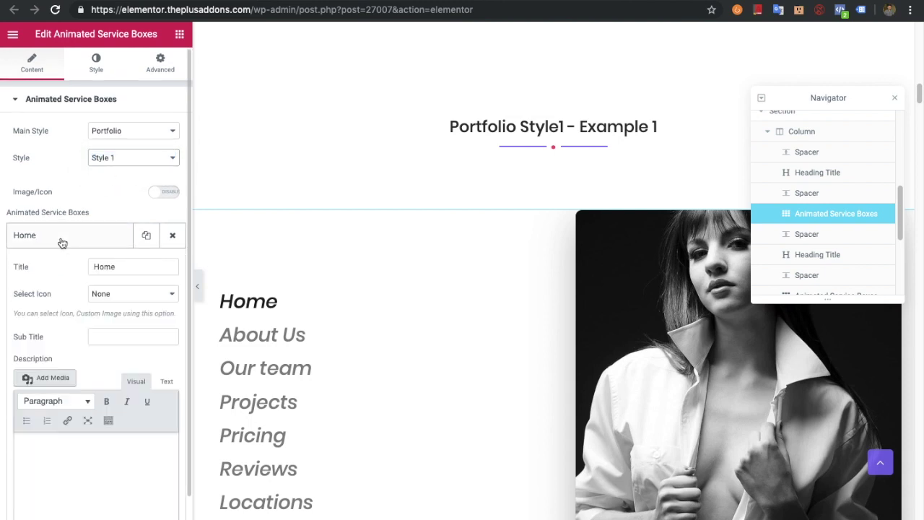
scroll(62, 245, down, 3)
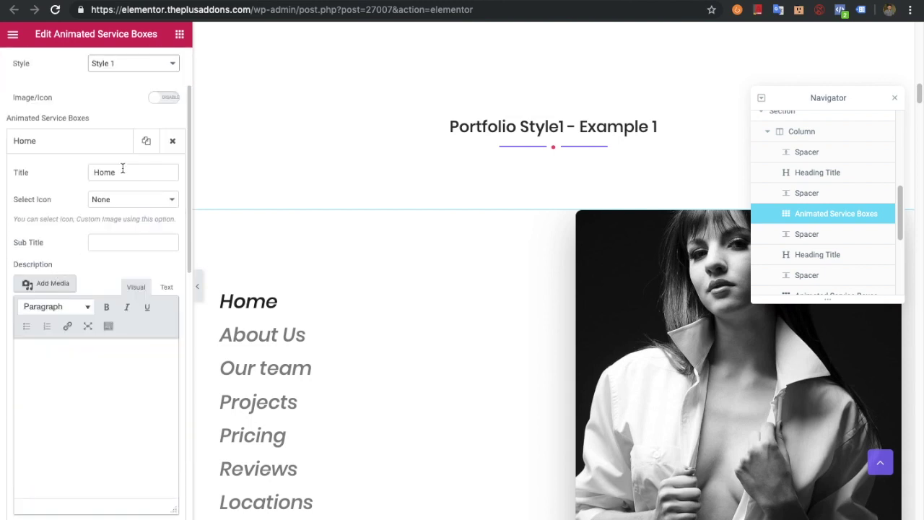
scroll(102, 231, down, 2)
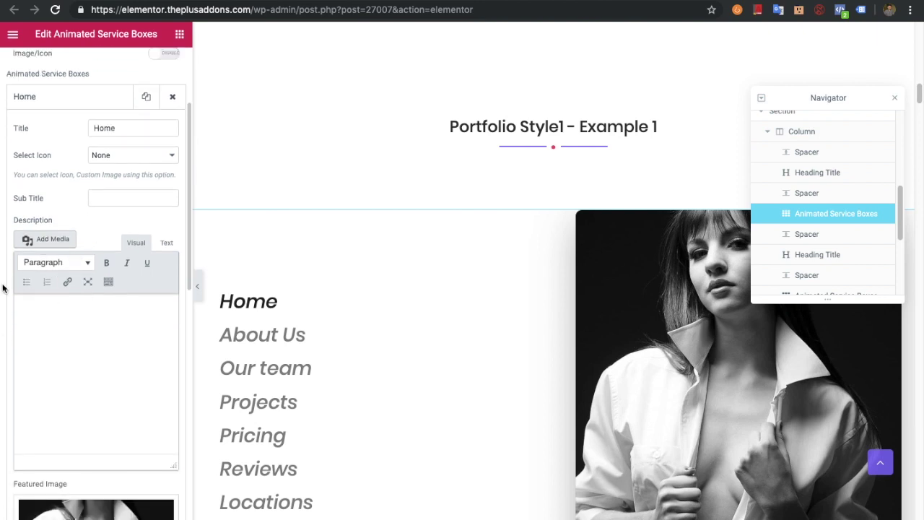
scroll(4, 290, down, 4)
mouse_move(35, 365)
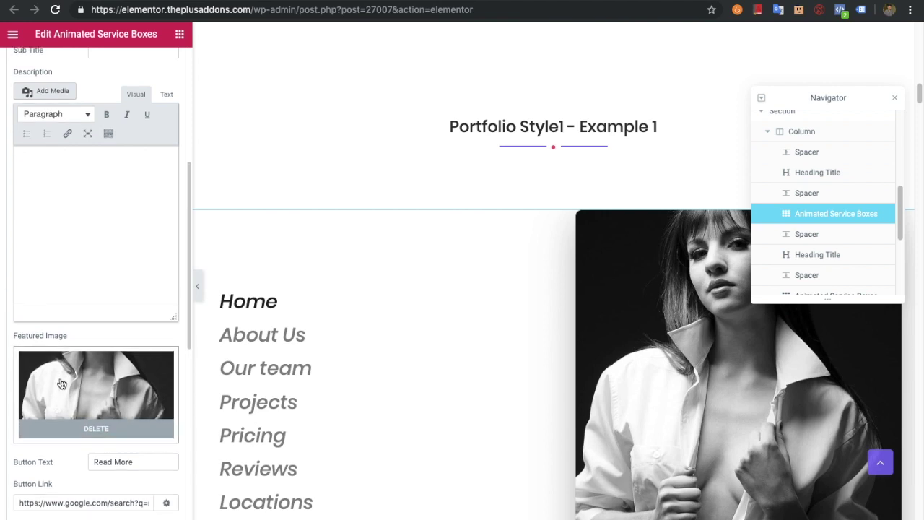
scroll(58, 376, down, 2)
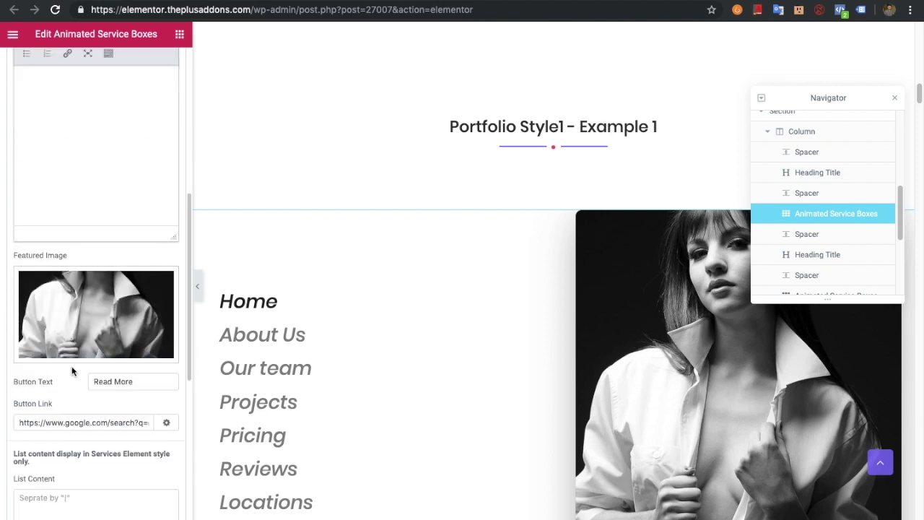
scroll(101, 361, down, 2)
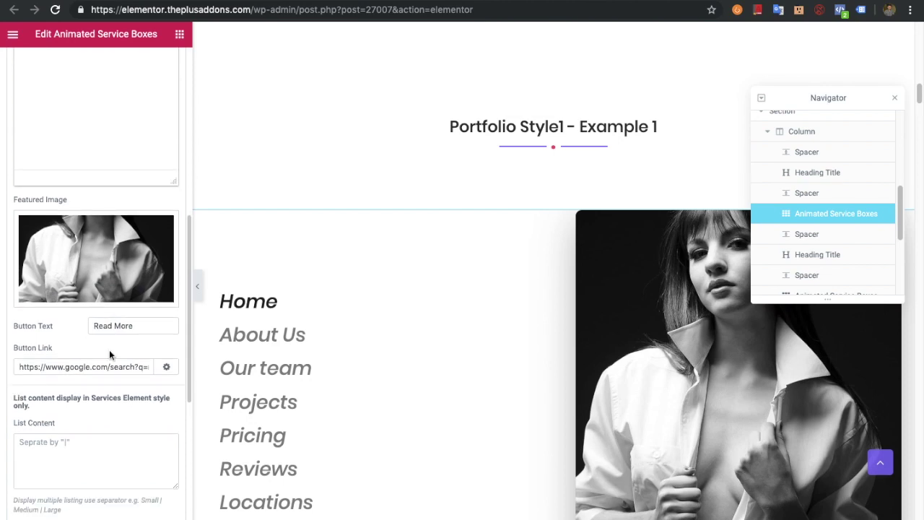
scroll(116, 334, down, 5)
scroll(290, 342, down, 5)
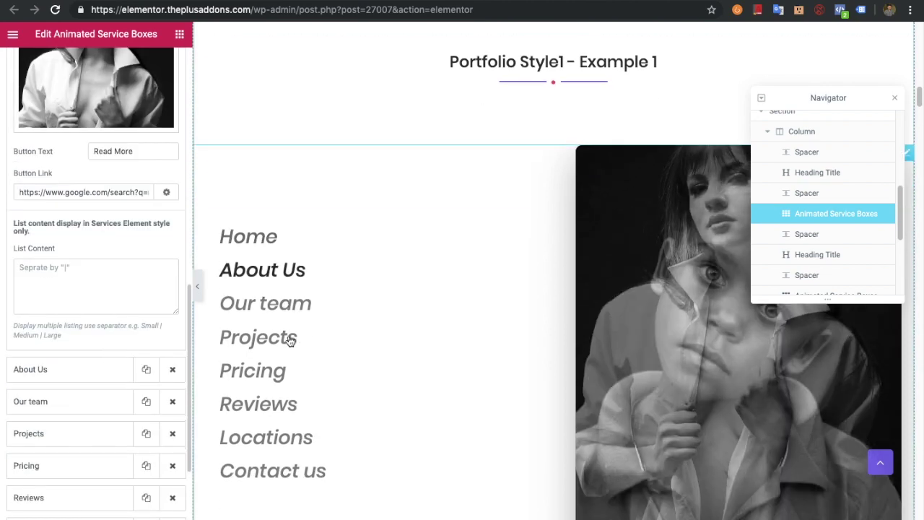
scroll(289, 340, up, 3)
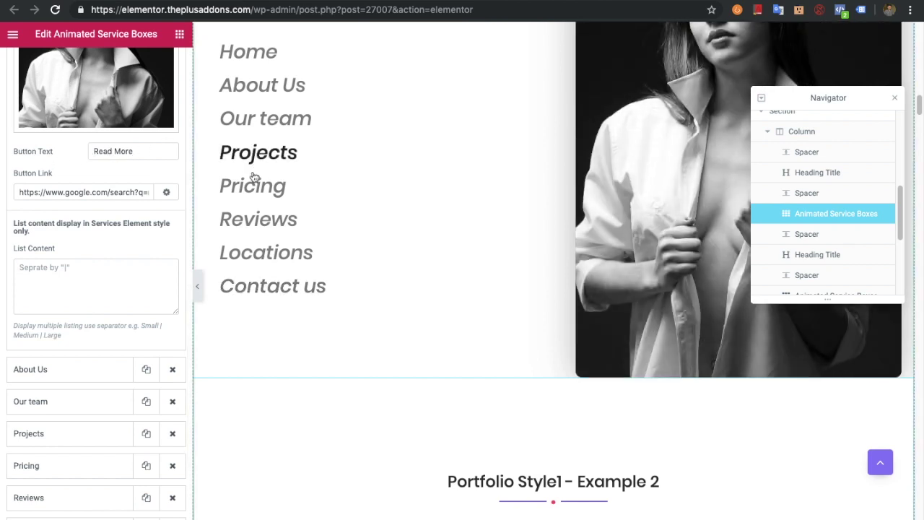
click(83, 514)
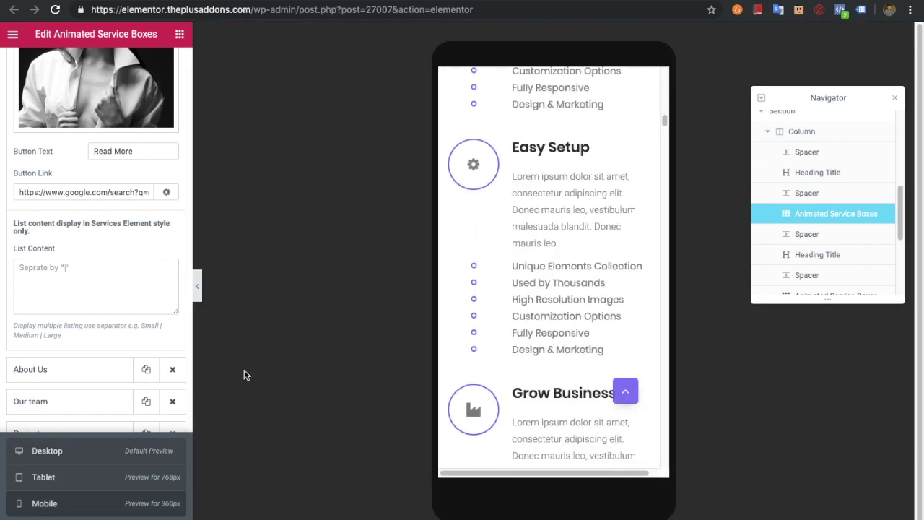
Step: In mobile view, reveal Projects' Click Here link, then return to the Desktop preview
scroll(507, 296, down, 5)
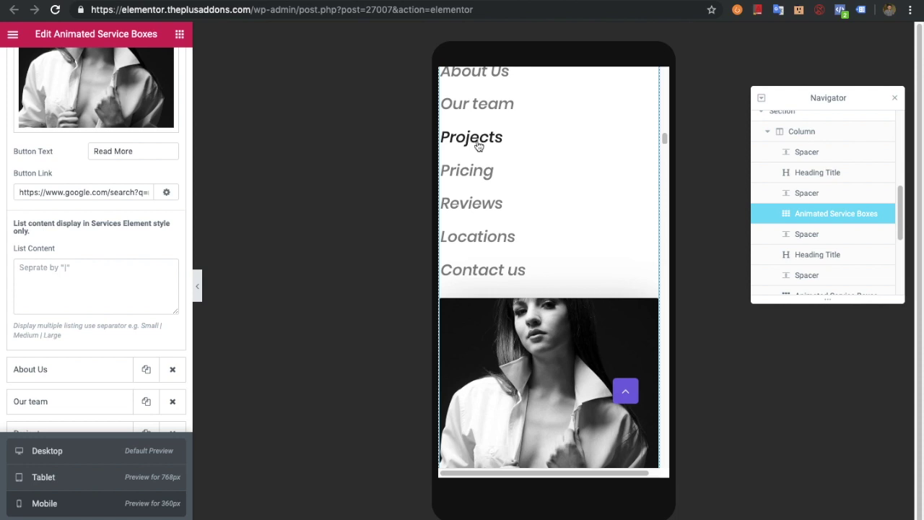
click(478, 146)
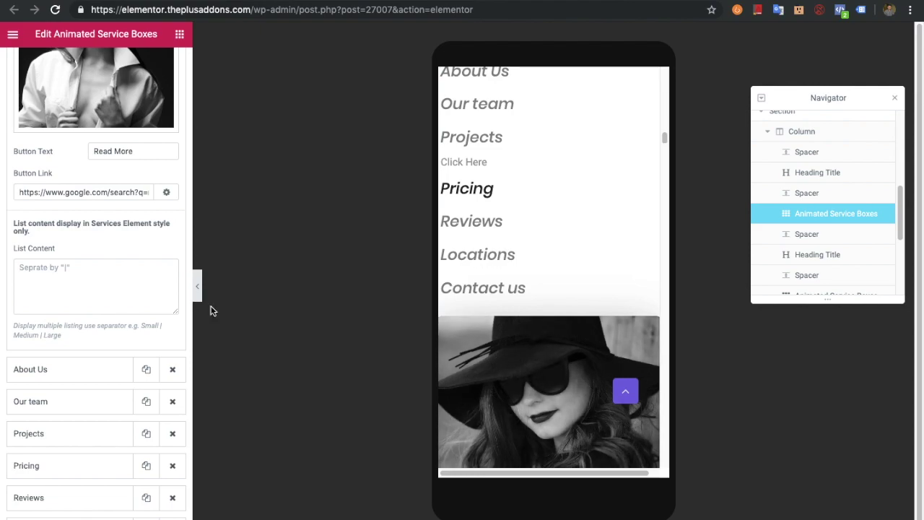
click(84, 514)
click(64, 456)
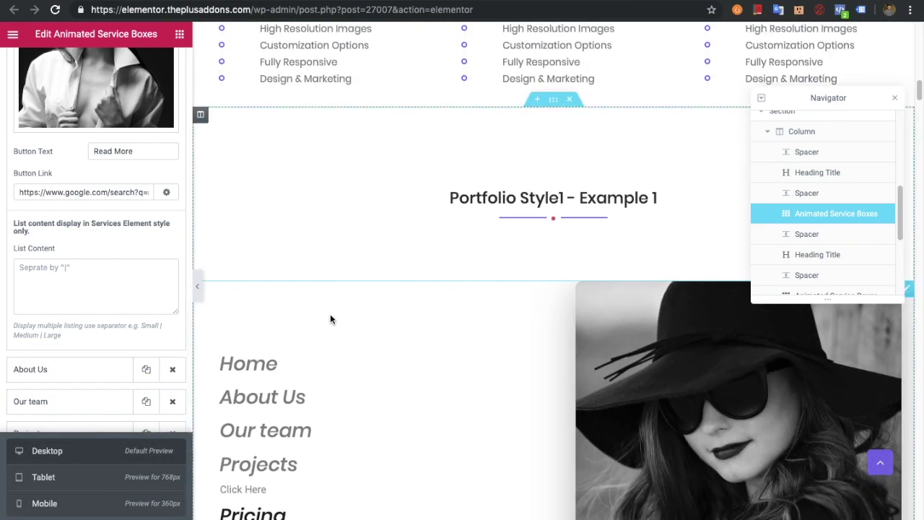
Step: Dismiss the device preview list and expand the Portfolio widget's layout height setting
scroll(331, 319, down, 3)
click(19, 336)
scroll(78, 468, down, 2)
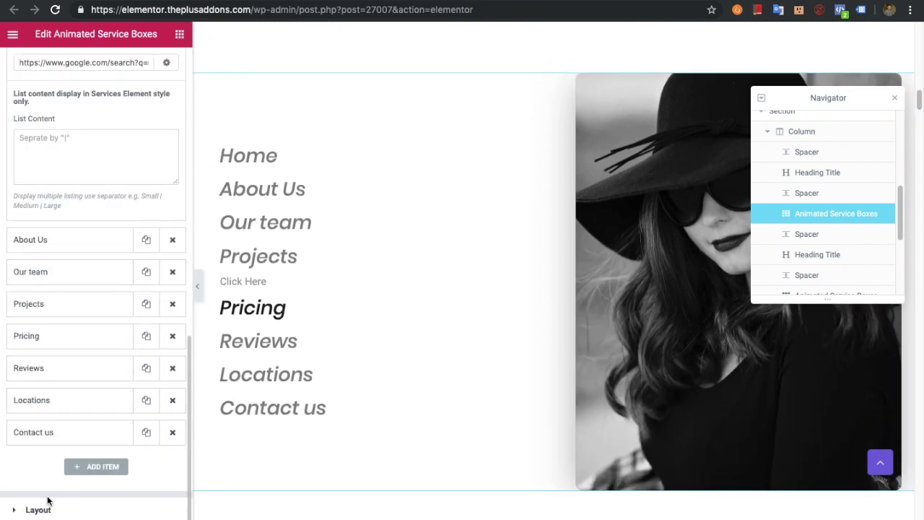
click(33, 370)
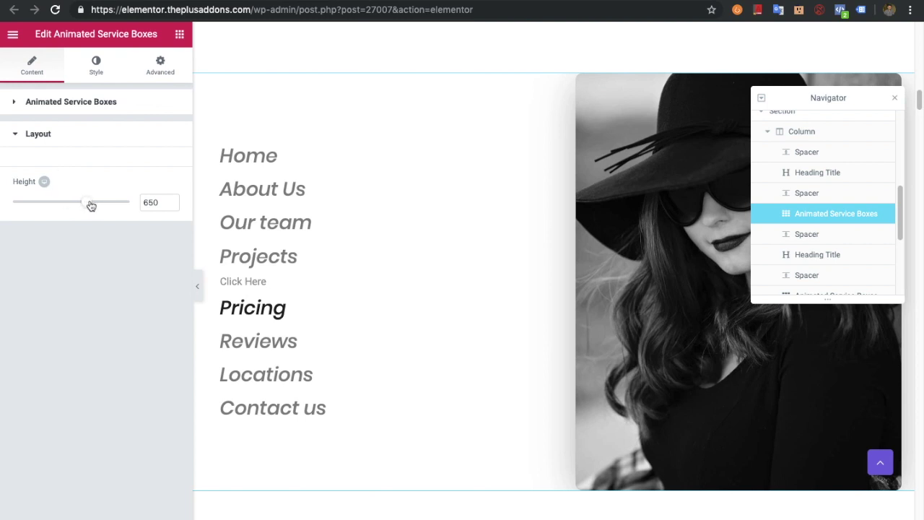
Step: Review the Title Style and Featured Image style settings, keeping the border type at None
click(96, 65)
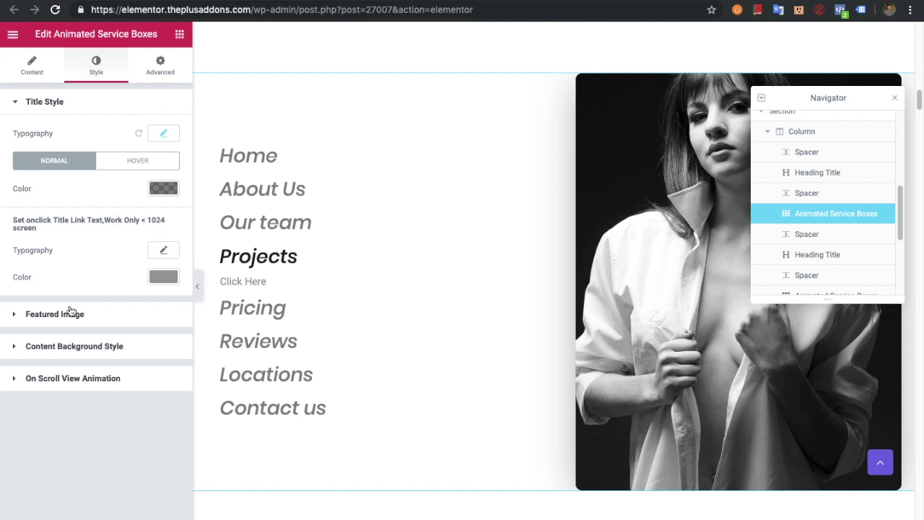
triple_click(89, 221)
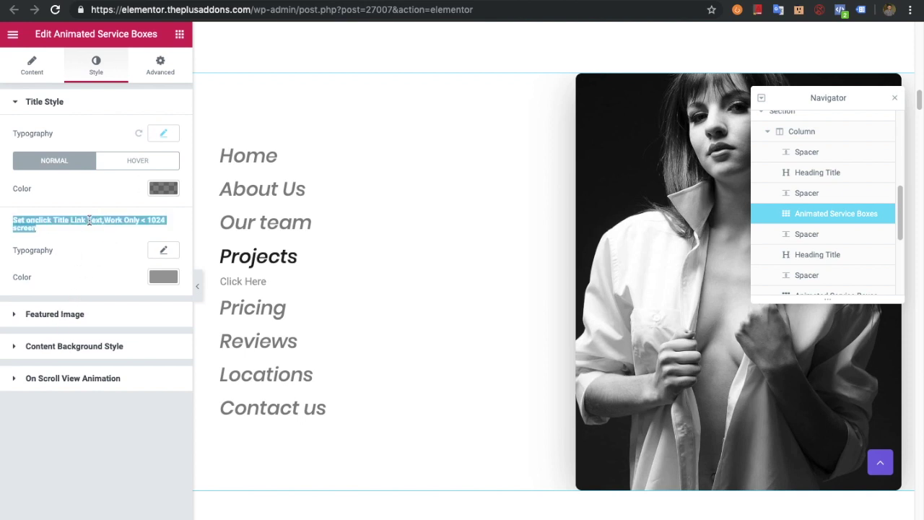
click(55, 314)
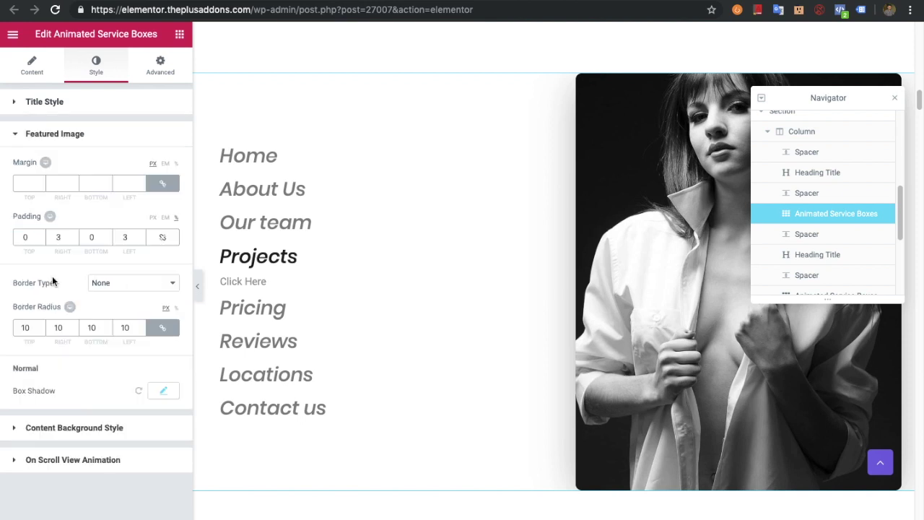
click(33, 182)
click(107, 282)
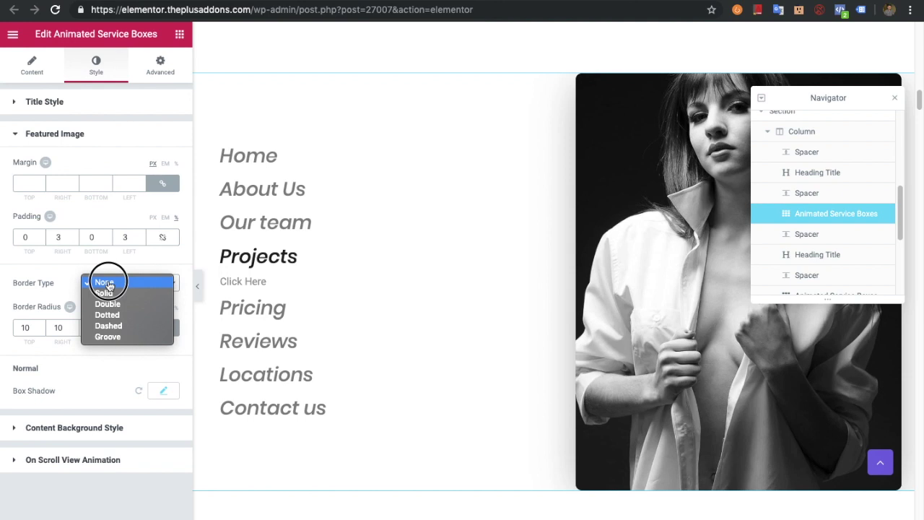
click(107, 283)
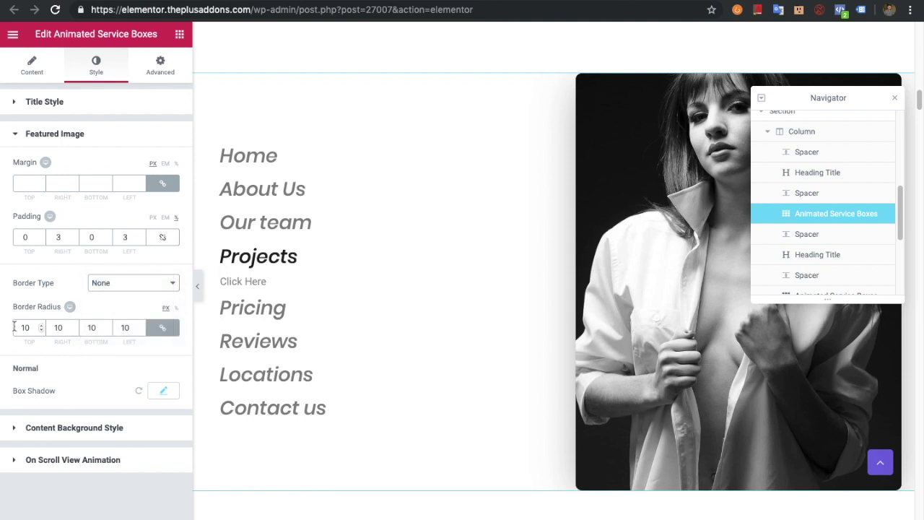
Step: Check Content Background Style and On Scroll View Animation, then return to the Home-to-Contact us items
click(72, 423)
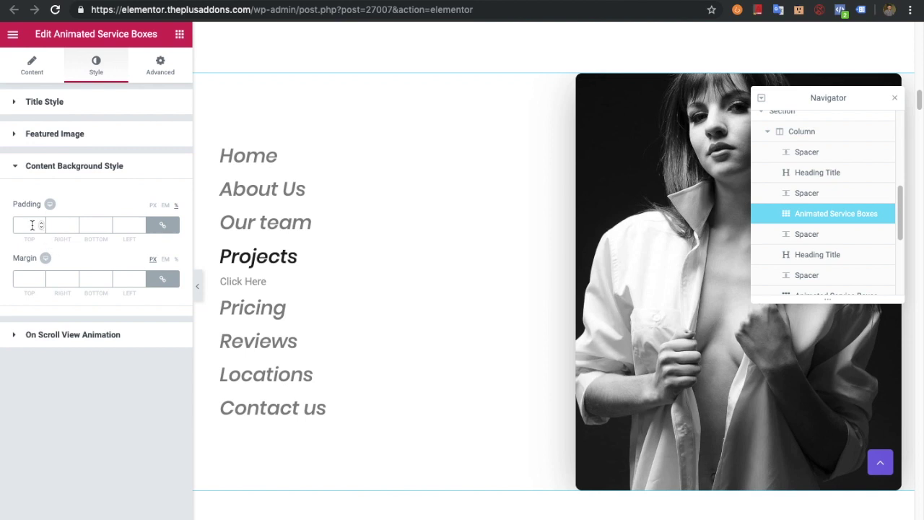
click(53, 336)
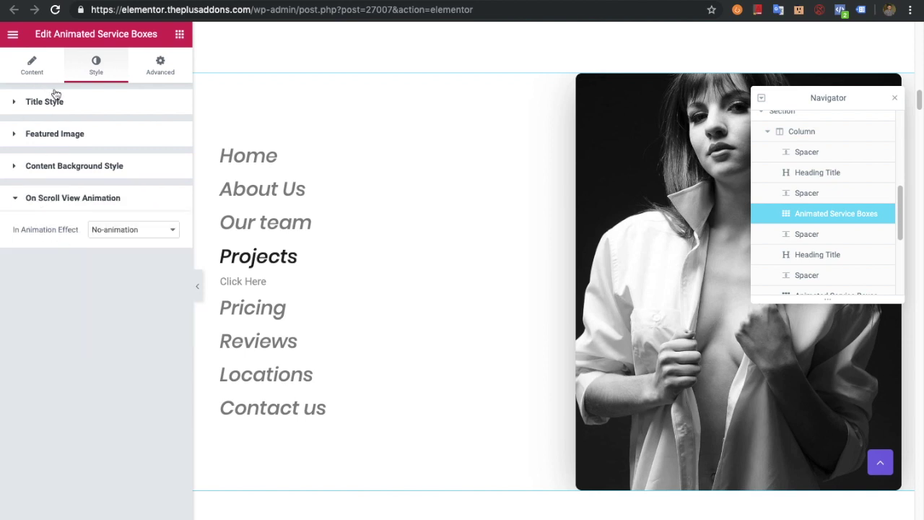
click(362, 254)
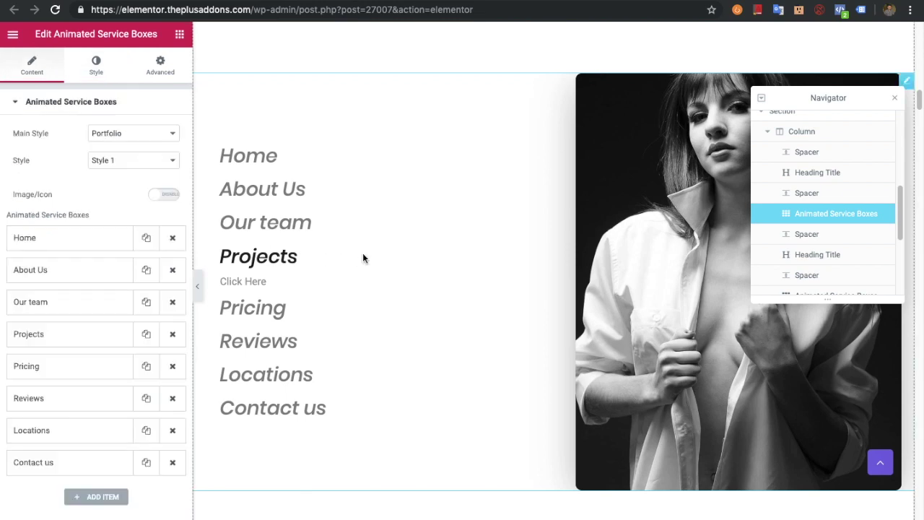
Step: Scroll the preview past Portfolio Style1 - Example 2 and Portfolio Style 2 to the Fancy Box cards
scroll(378, 268, down, 3)
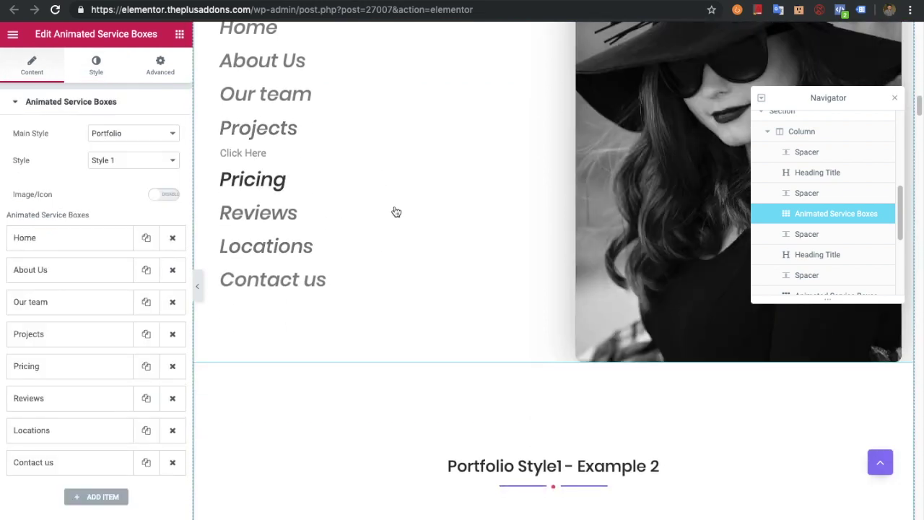
scroll(383, 202, up, 3)
scroll(340, 251, down, 7)
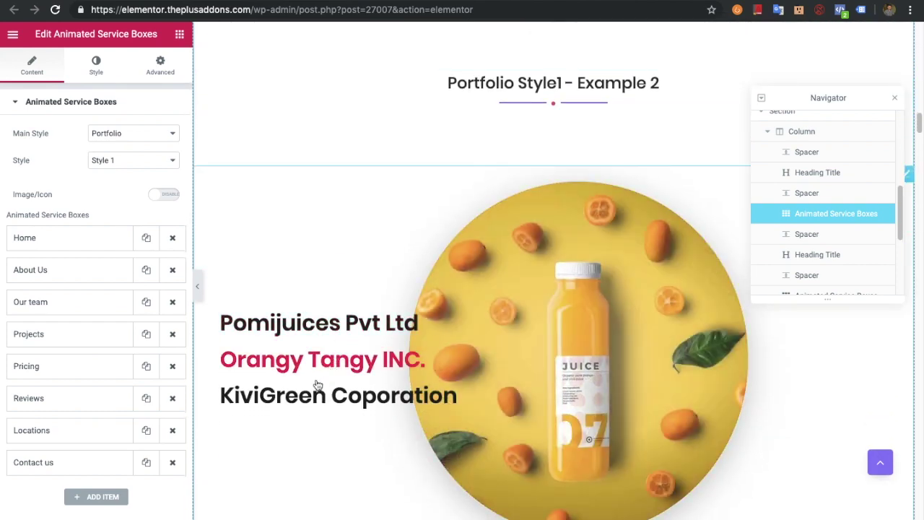
mouse_move(318, 395)
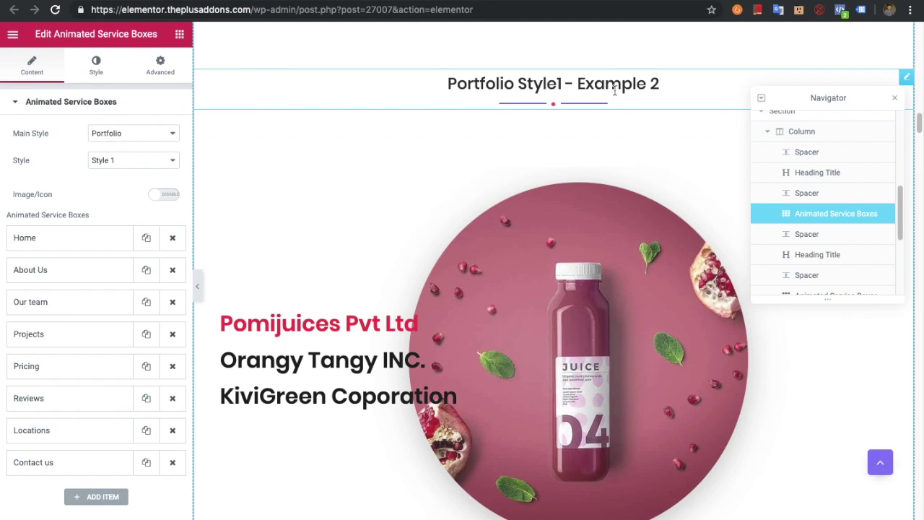
scroll(398, 377, down, 9)
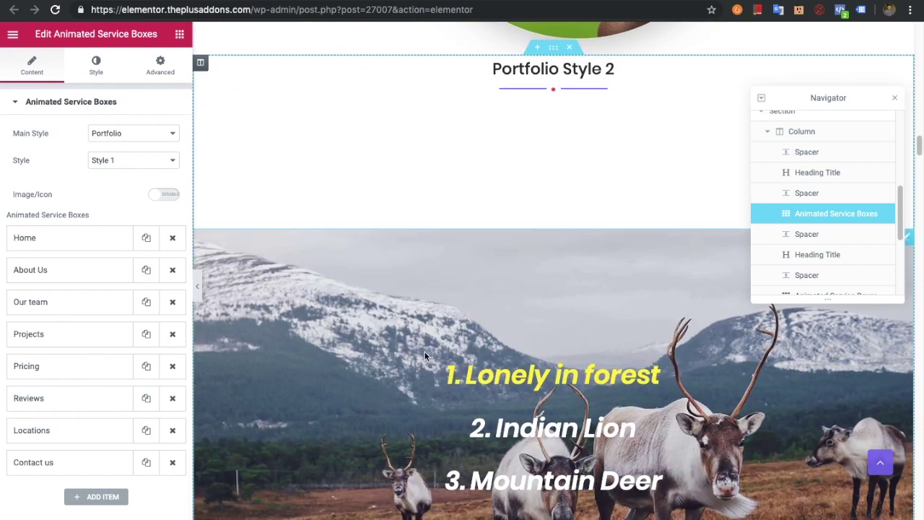
scroll(424, 357, down, 4)
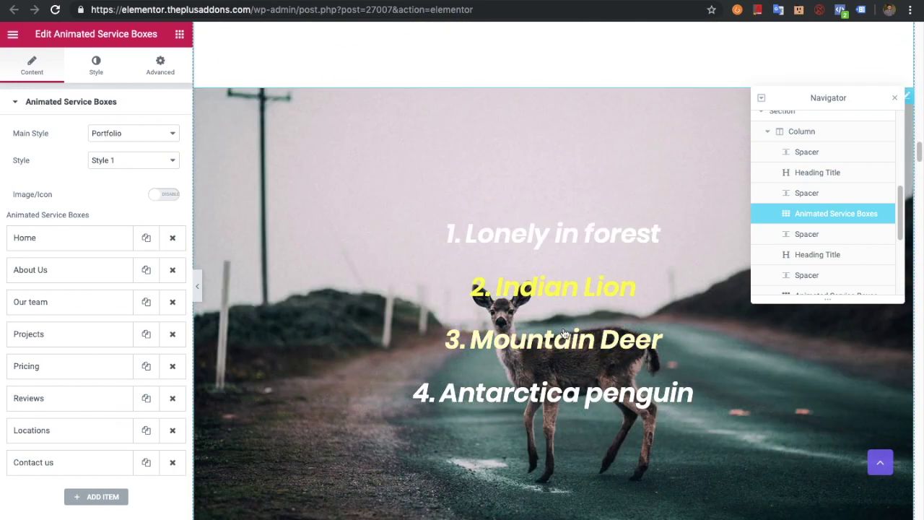
mouse_move(556, 381)
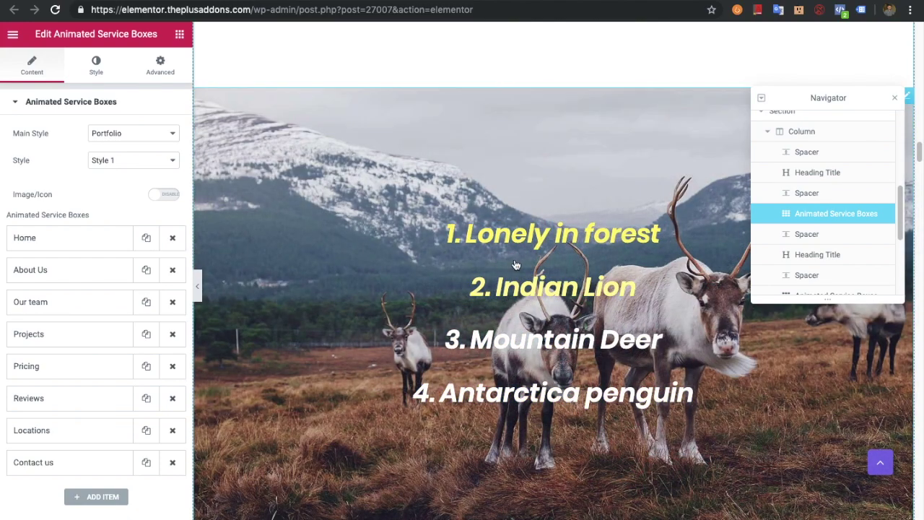
scroll(513, 258, down, 3)
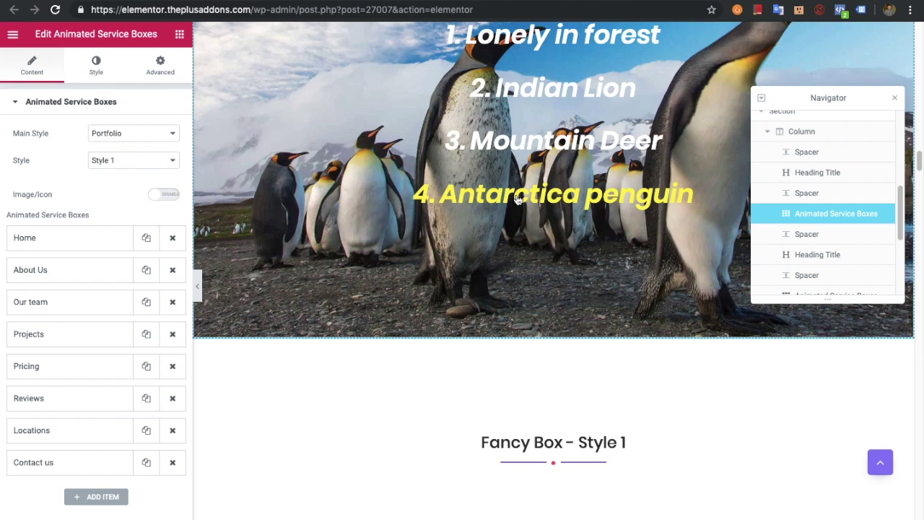
scroll(516, 200, down, 5)
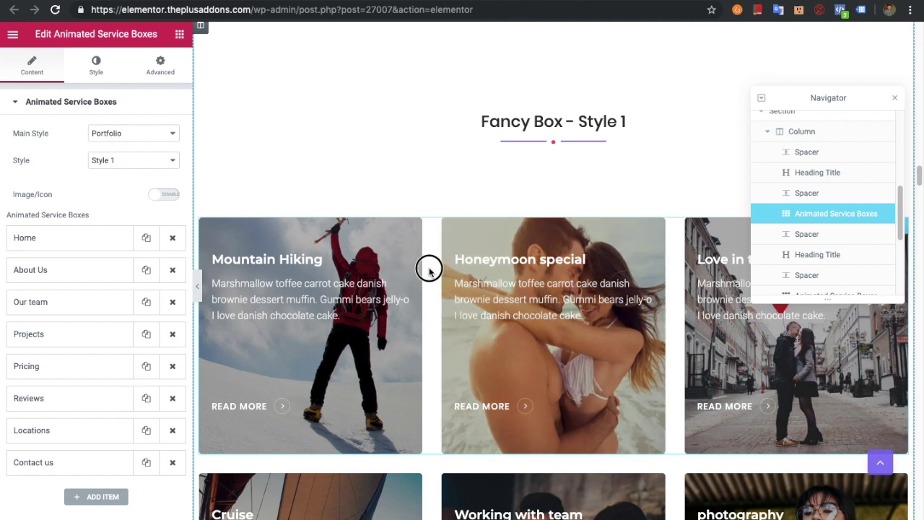
Step: Select the Fancy Box widget, confirm Fancy Box Style 1, and inspect the Mountain Hiking and Honeymoon special items
click(429, 272)
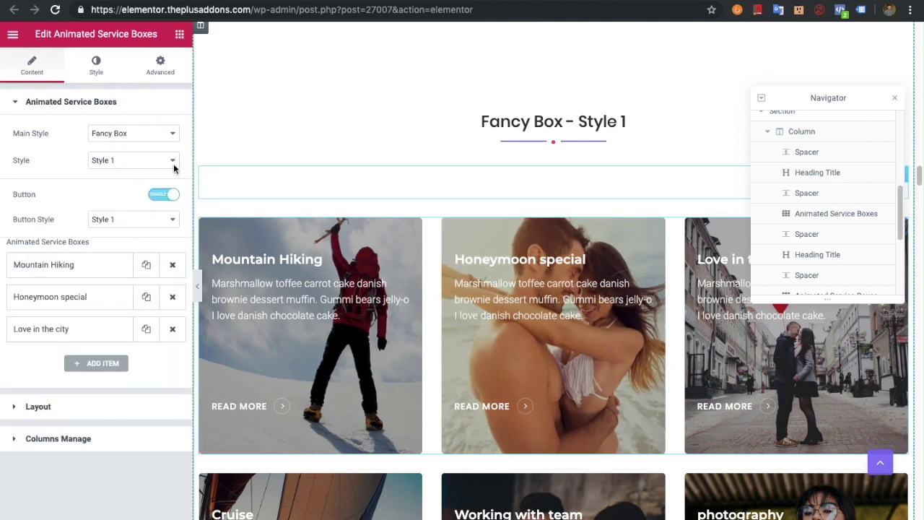
click(123, 132)
click(120, 136)
click(103, 158)
click(105, 158)
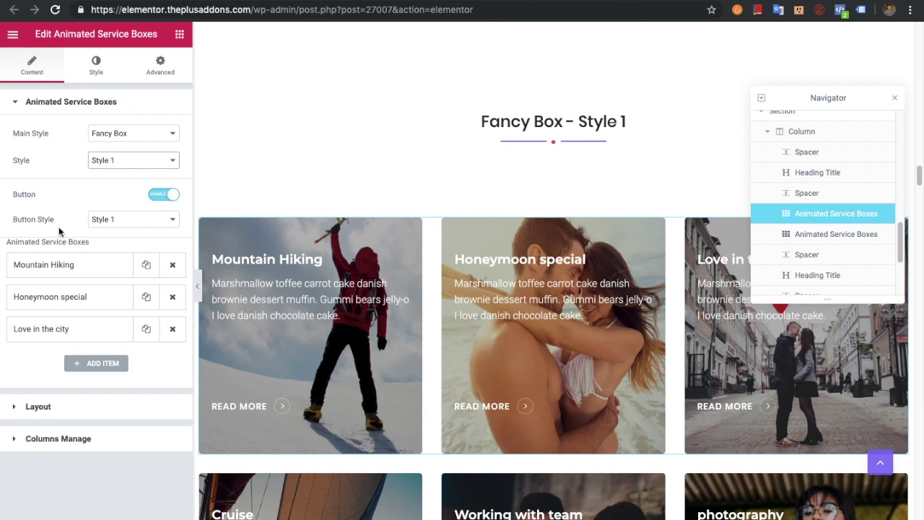
click(45, 267)
click(46, 272)
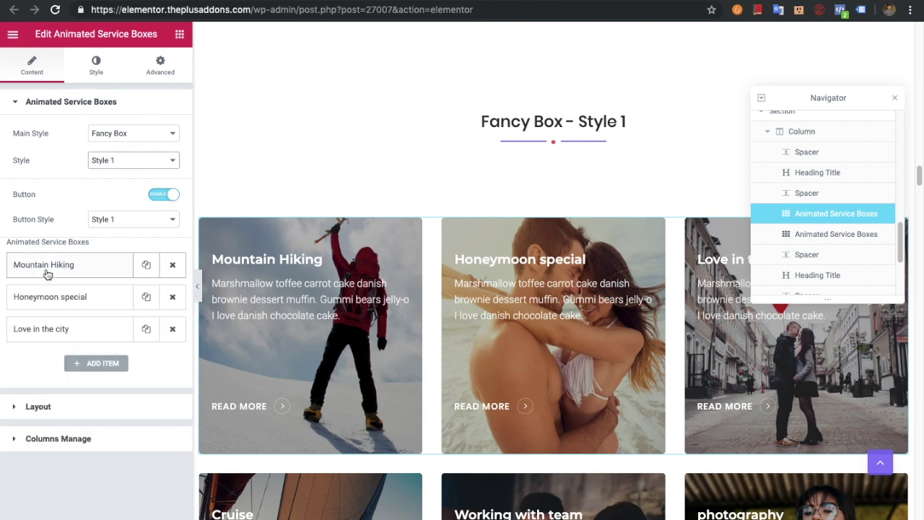
click(42, 300)
click(42, 300)
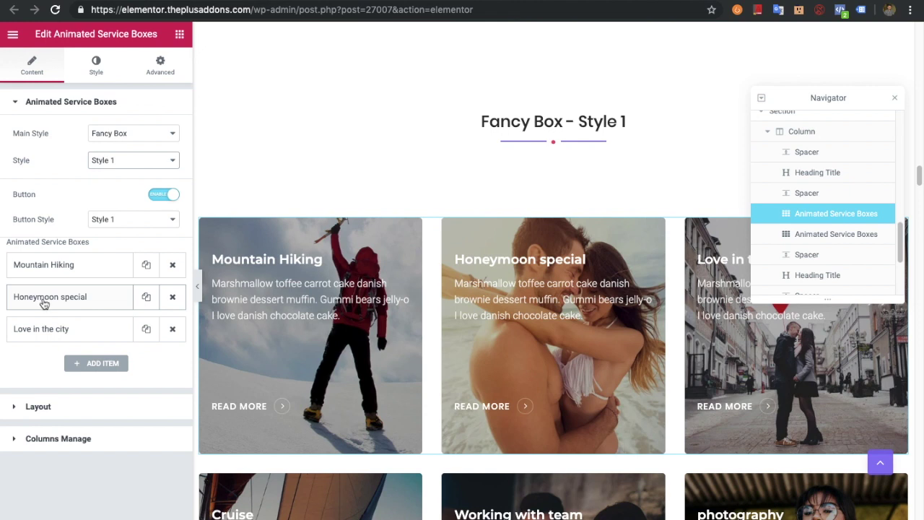
Step: Check the Layout Transform css: Normal scale(1), Hover scale(1.2), then view Style and return to Content
click(39, 408)
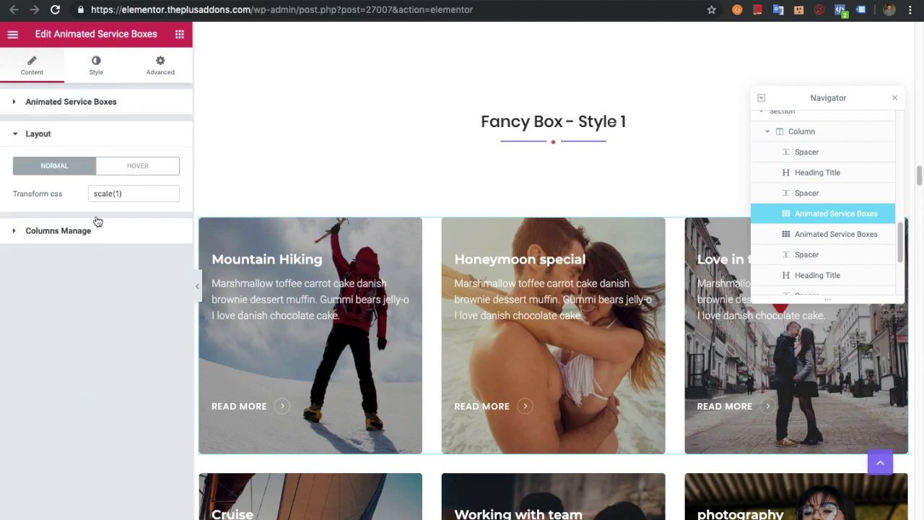
click(143, 165)
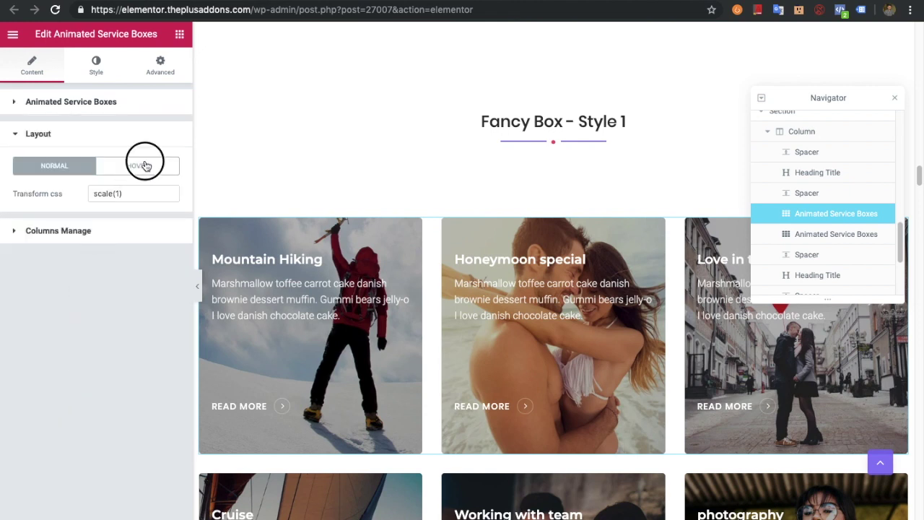
click(69, 165)
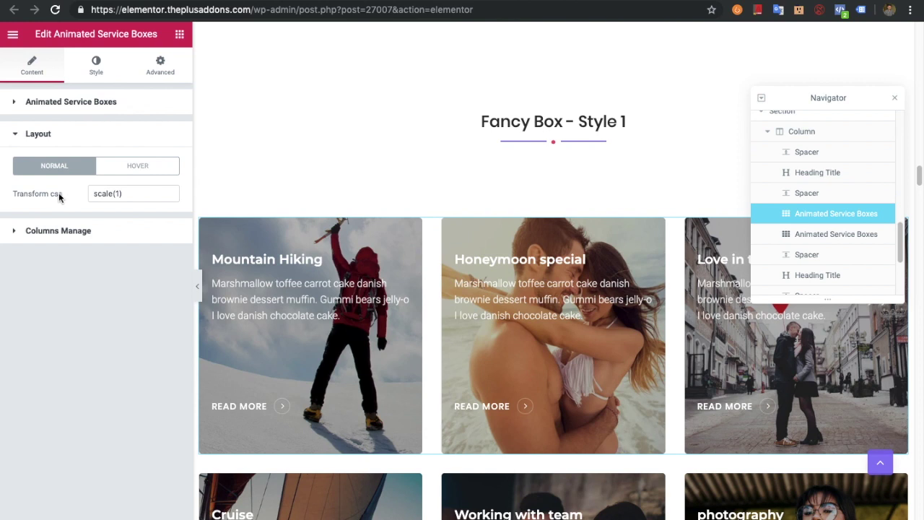
triple_click(59, 196)
click(122, 193)
click(135, 169)
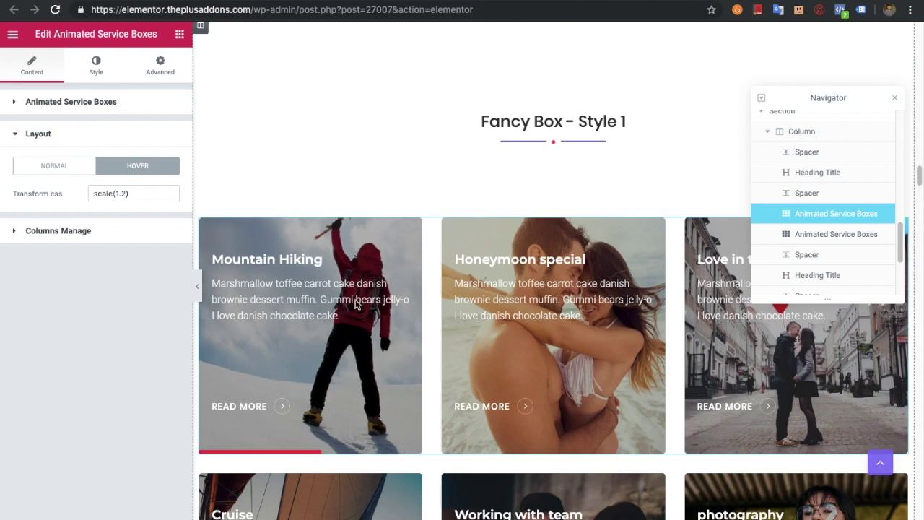
scroll(350, 313, down, 5)
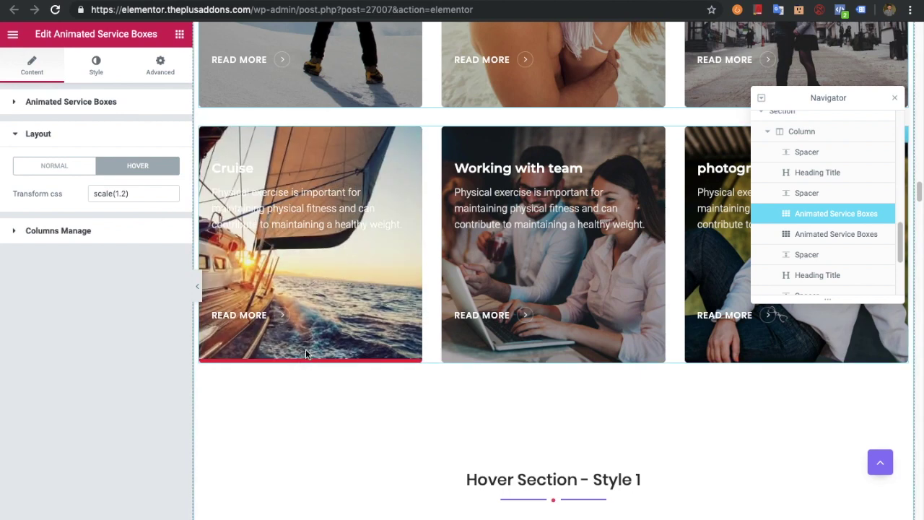
click(96, 65)
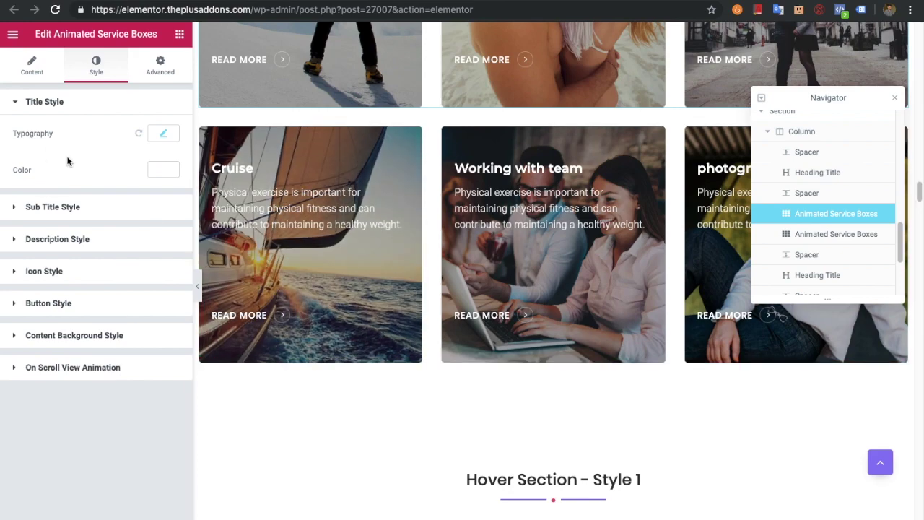
click(29, 65)
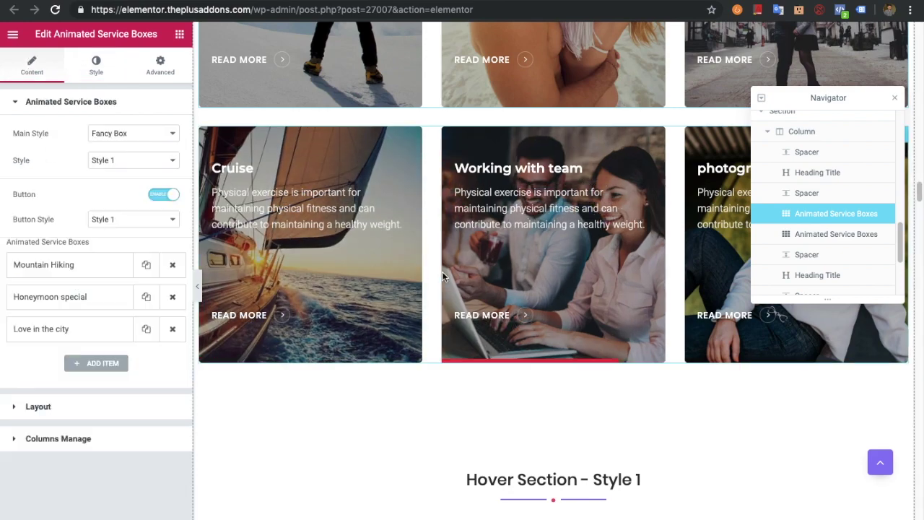
Step: Select the Hover Section widget, keep Hover Section as main style, and check the 500 layout height
scroll(443, 280, down, 5)
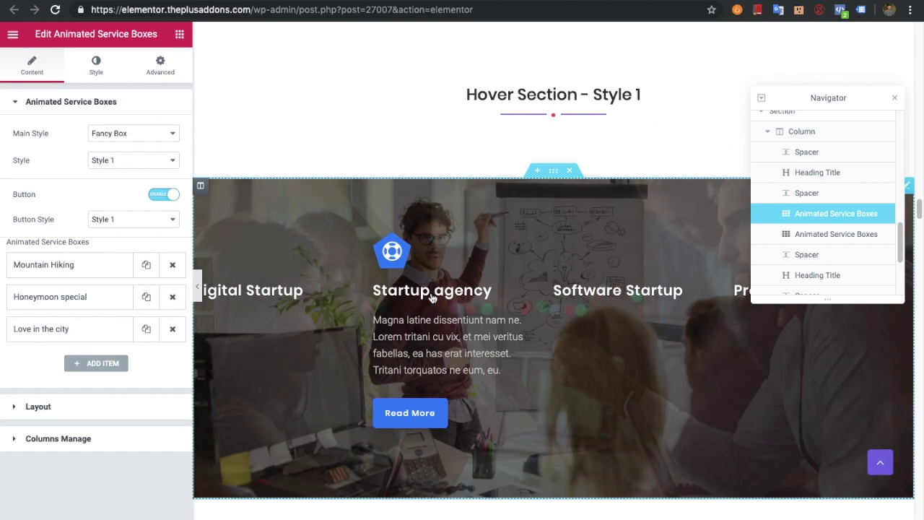
click(485, 273)
click(155, 134)
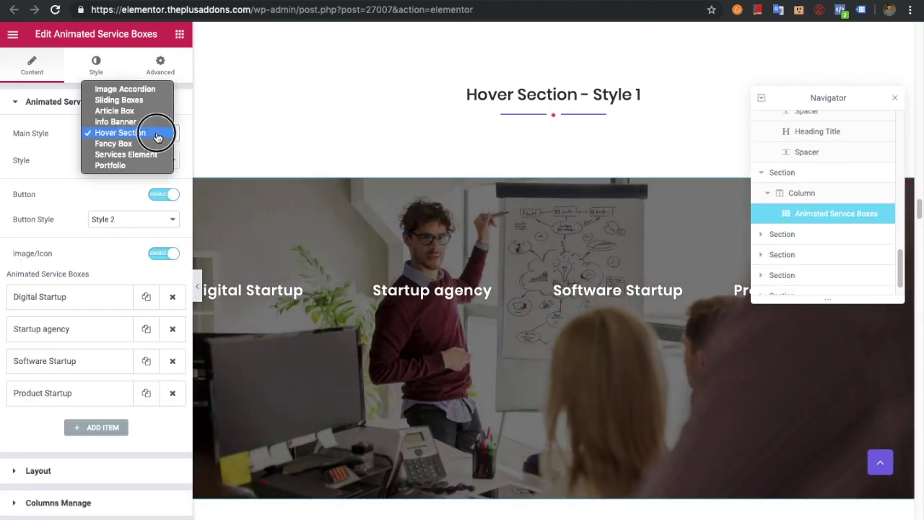
click(158, 136)
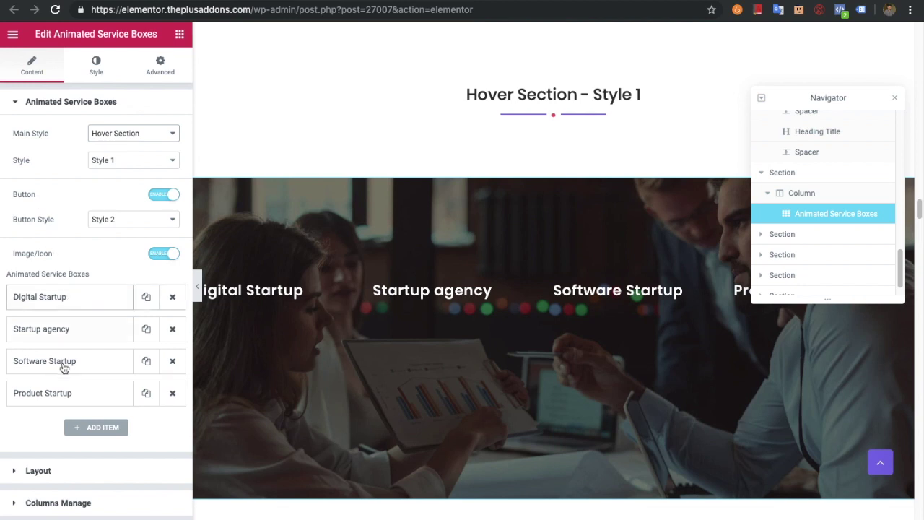
click(43, 474)
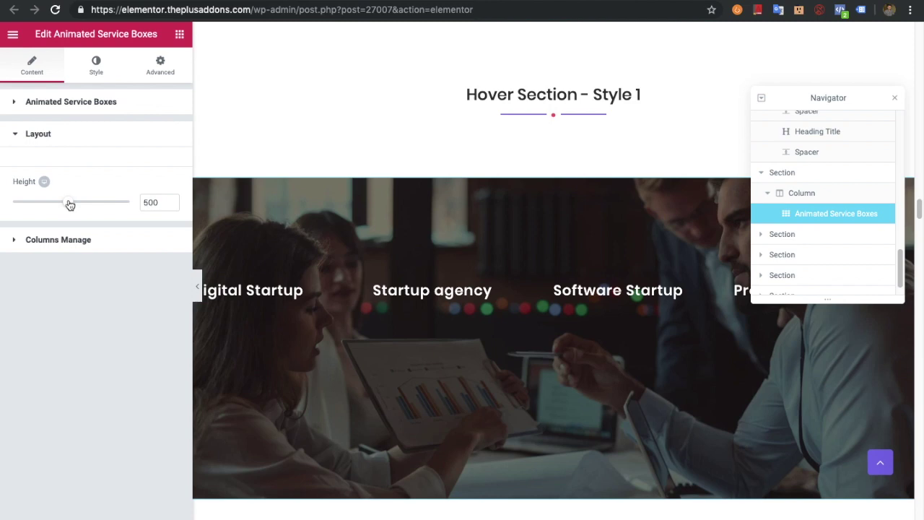
Step: Scroll the preview past the Startup agency box to the Info Banner Example 1 section
mouse_move(47, 189)
mouse_move(412, 333)
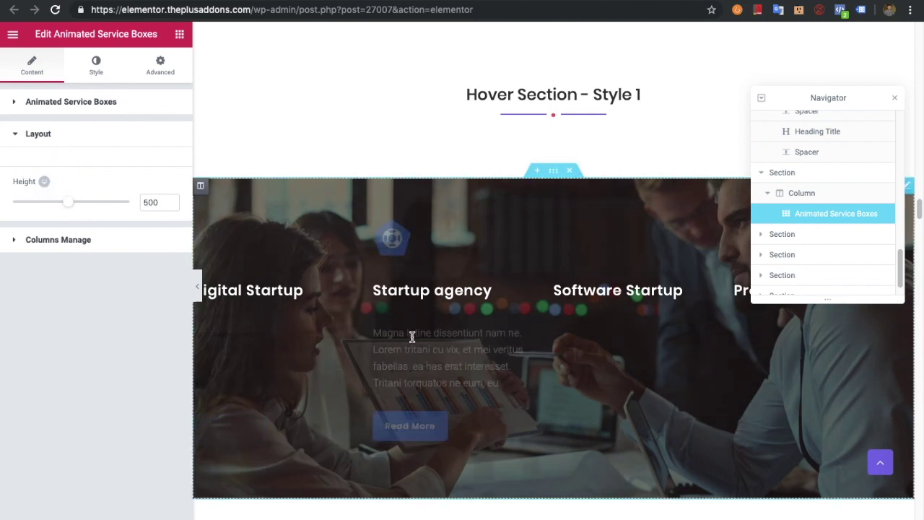
scroll(423, 291, down, 5)
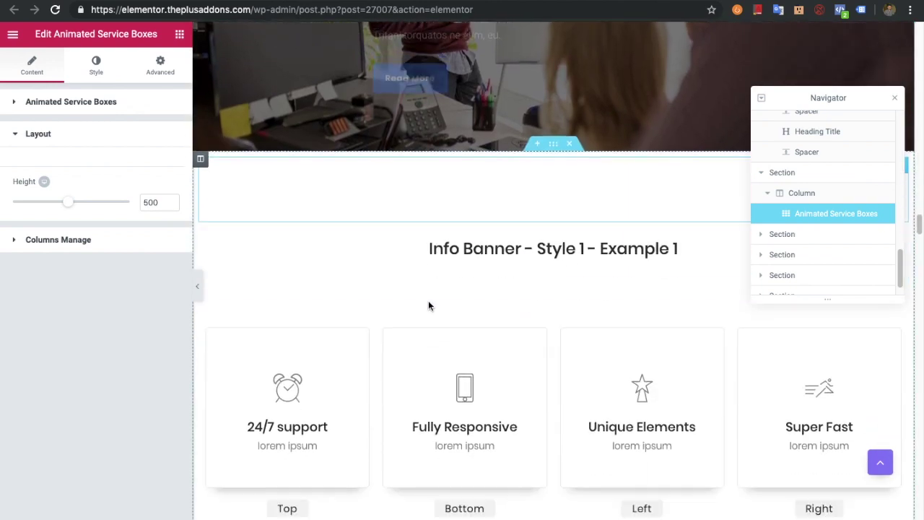
Step: Select the Info Banner widget and confirm Style 1, Top hover orientation and button Style 2
click(370, 371)
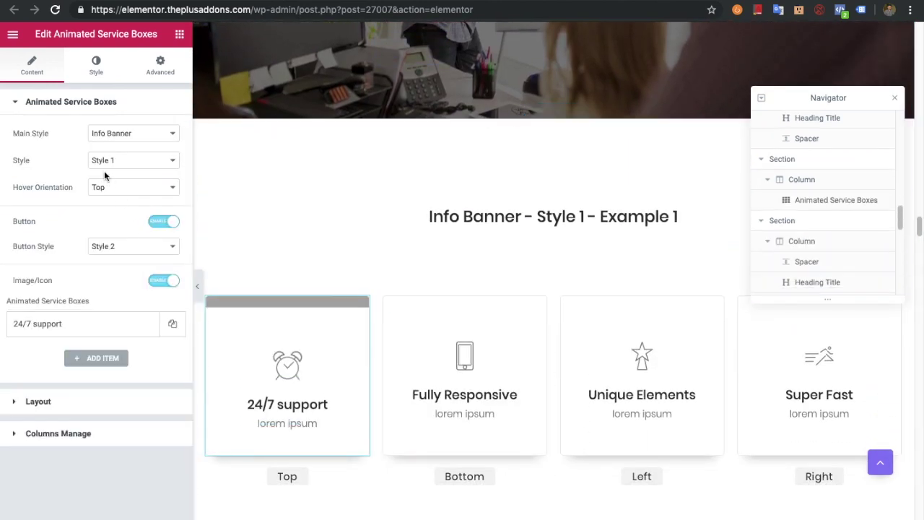
click(108, 134)
click(109, 135)
click(107, 160)
click(107, 161)
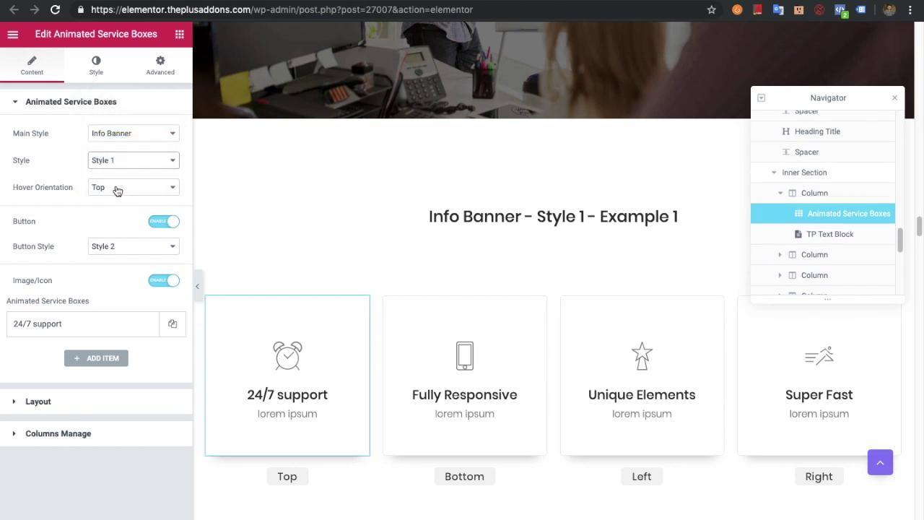
click(117, 188)
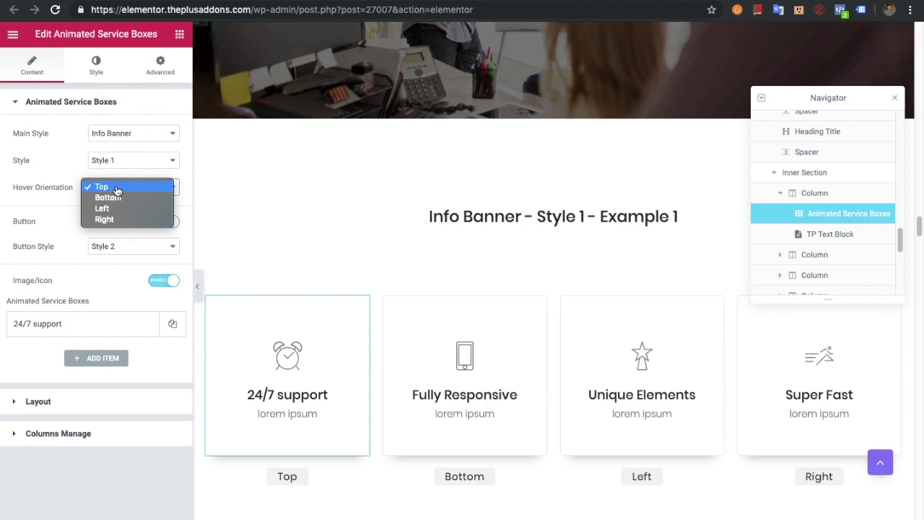
click(301, 239)
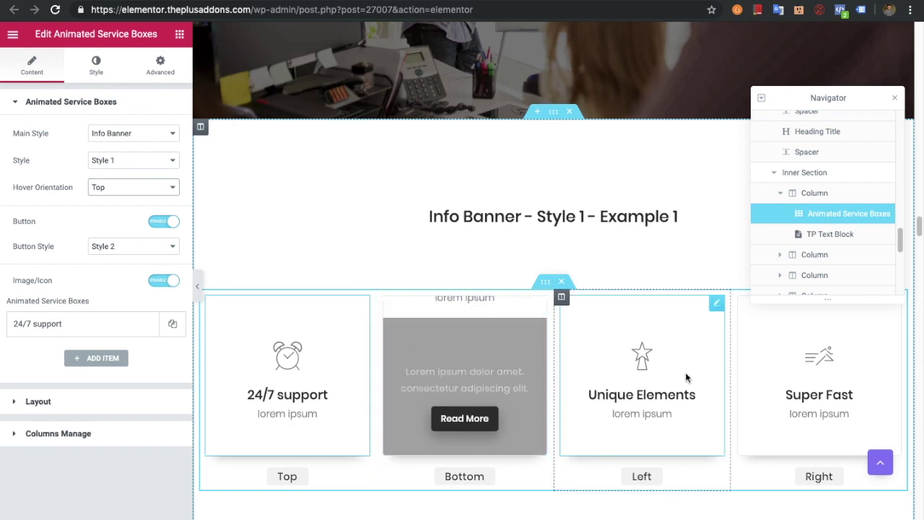
scroll(395, 369, down, 2)
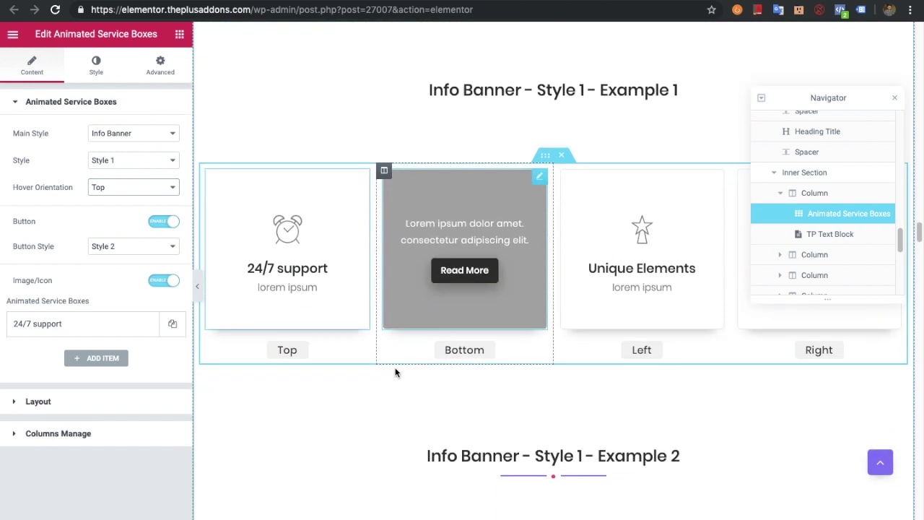
click(119, 245)
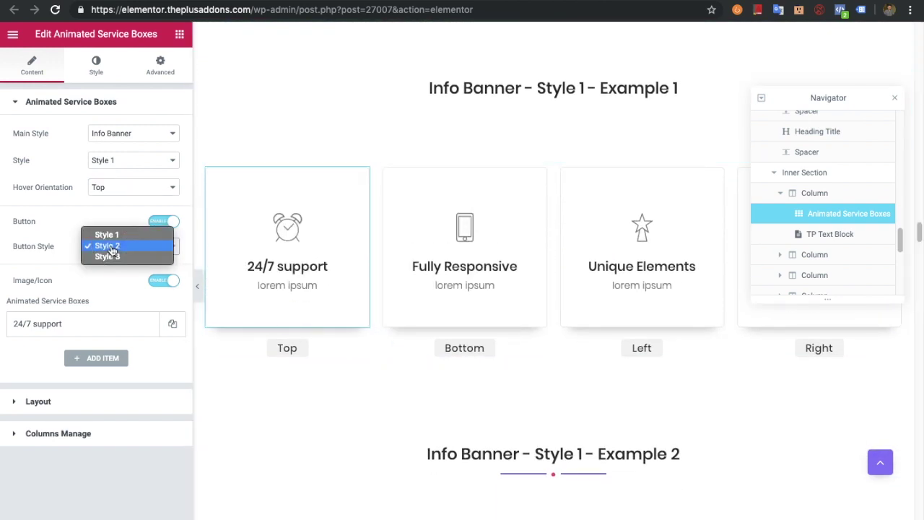
click(112, 246)
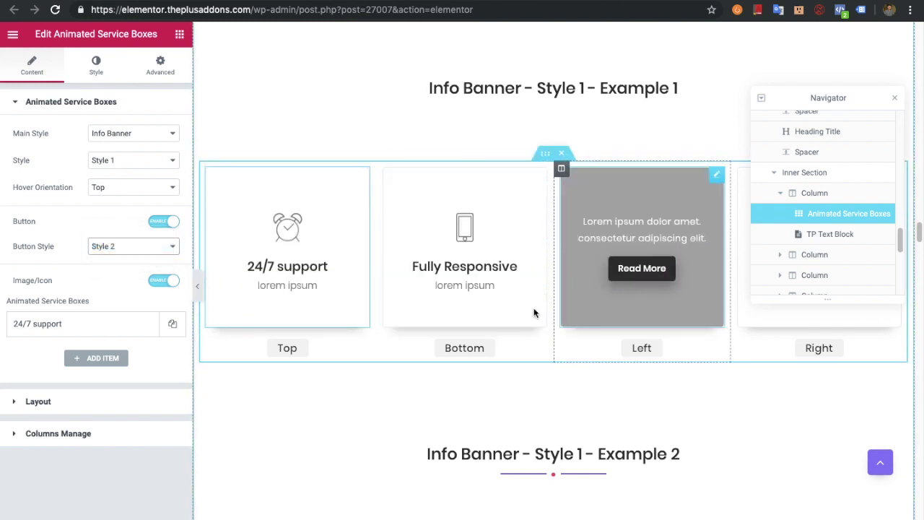
Step: Scroll the preview down to Article Box - Style 1 and select that widget for editing
scroll(438, 366, down, 3)
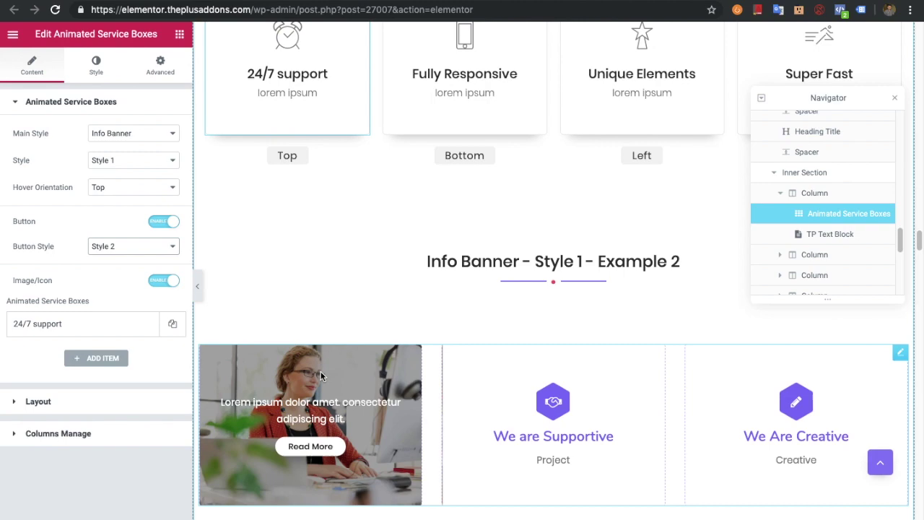
scroll(373, 381, up, 2)
scroll(468, 380, down, 2)
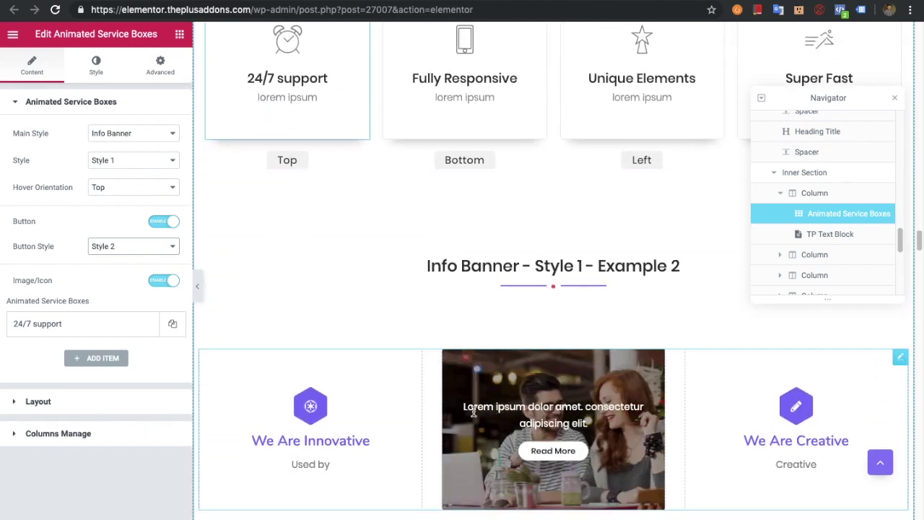
scroll(468, 423, down, 7)
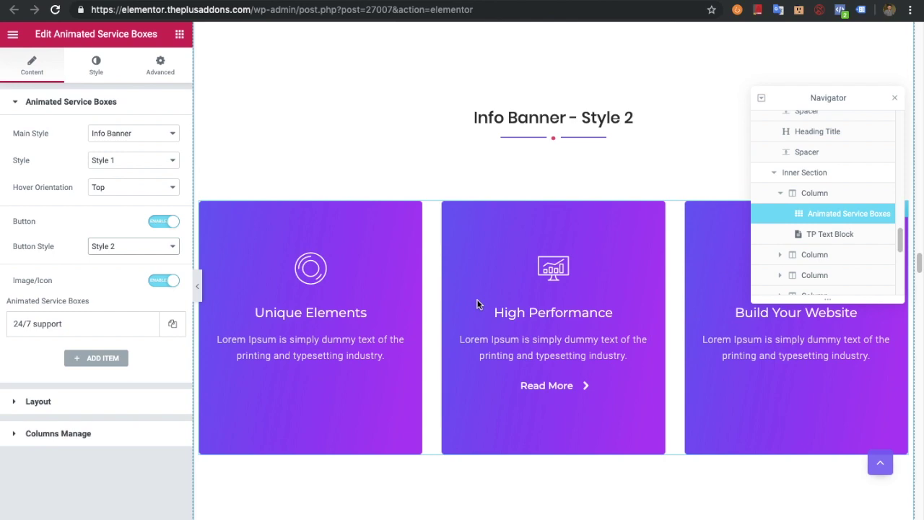
scroll(491, 281, down, 4)
scroll(493, 289, down, 3)
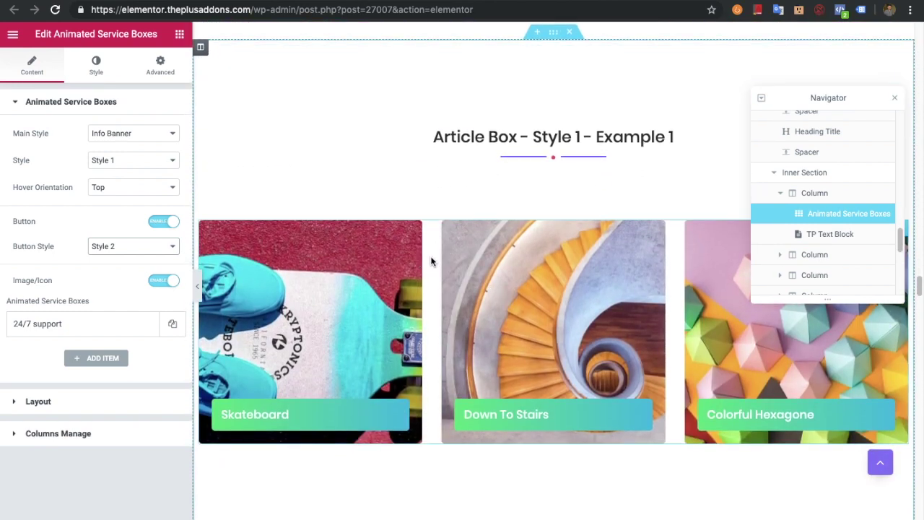
click(431, 261)
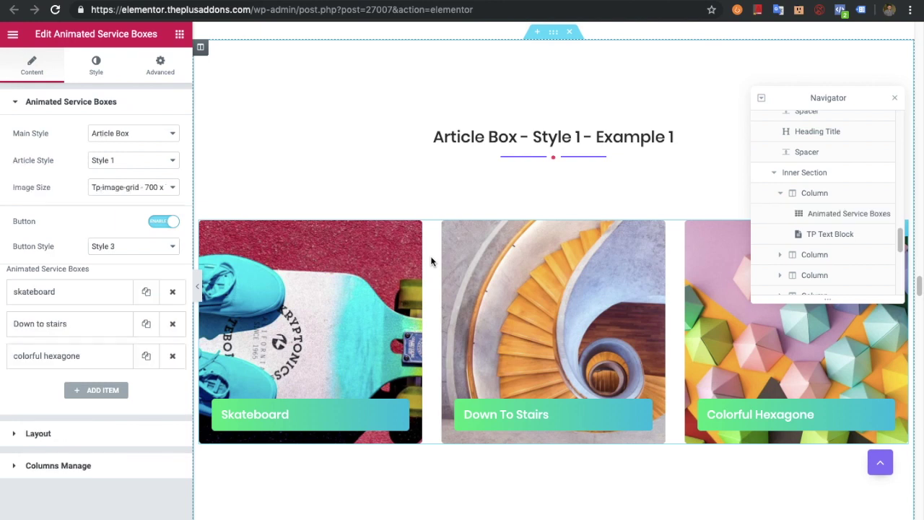
Step: Confirm Article Box Style 1 with the 700 x 700 grid image size and button Style 3
click(99, 137)
click(99, 134)
click(101, 159)
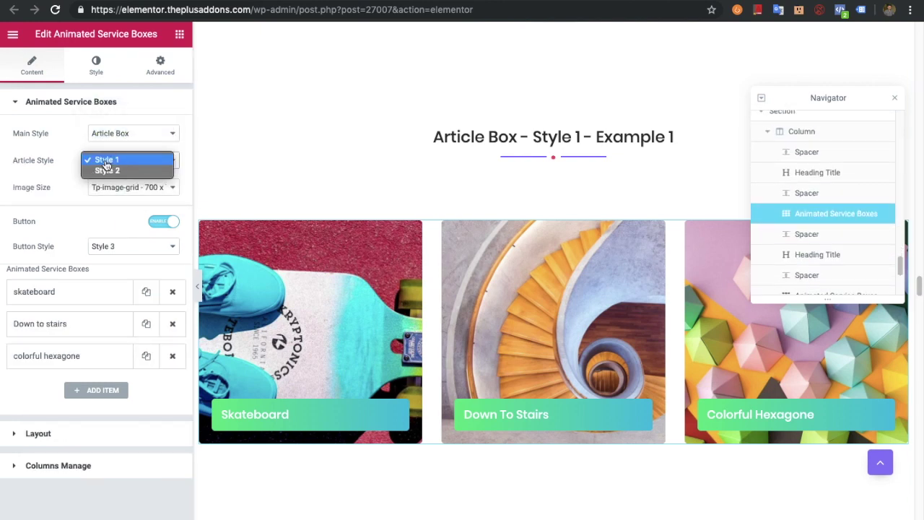
click(103, 157)
click(128, 188)
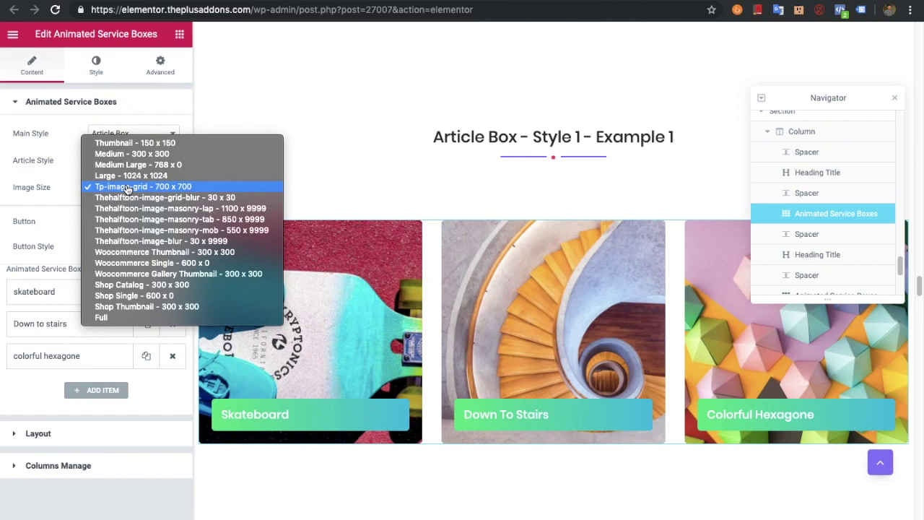
click(127, 187)
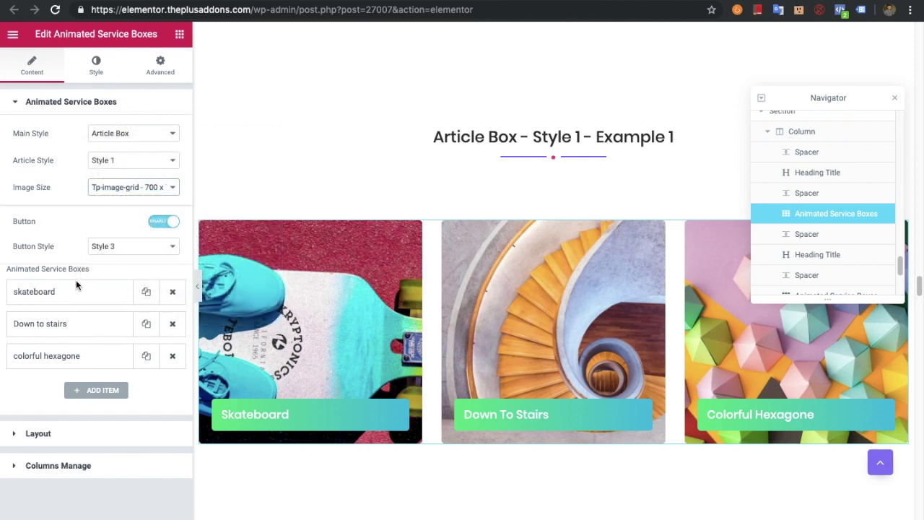
click(109, 247)
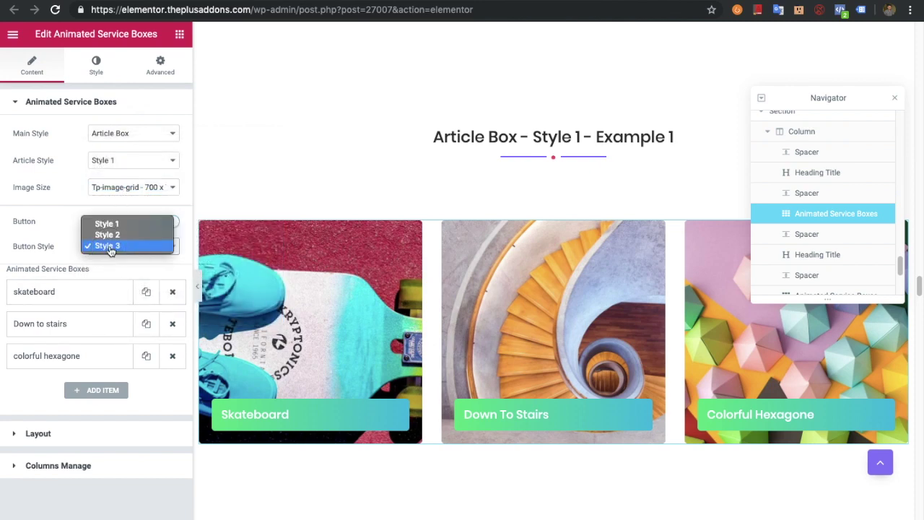
click(108, 246)
Step: Inspect the skateboard item and the Layout's 3/2/1 per-device column counts, then reopen main content
click(72, 295)
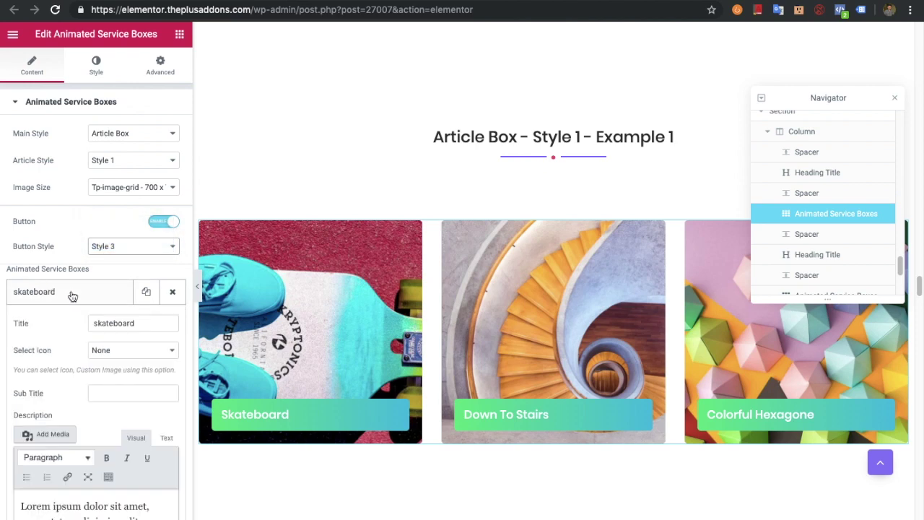
scroll(66, 326, down, 8)
scroll(21, 332, down, 3)
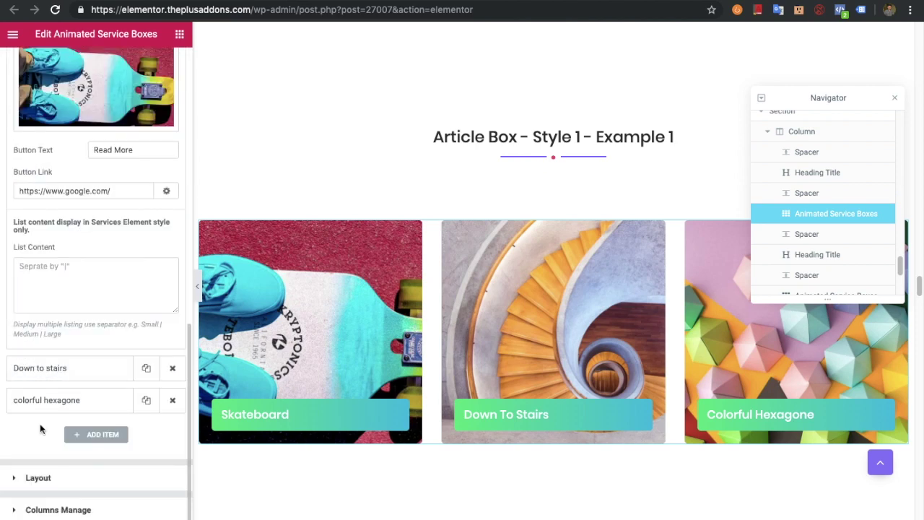
click(42, 478)
click(71, 184)
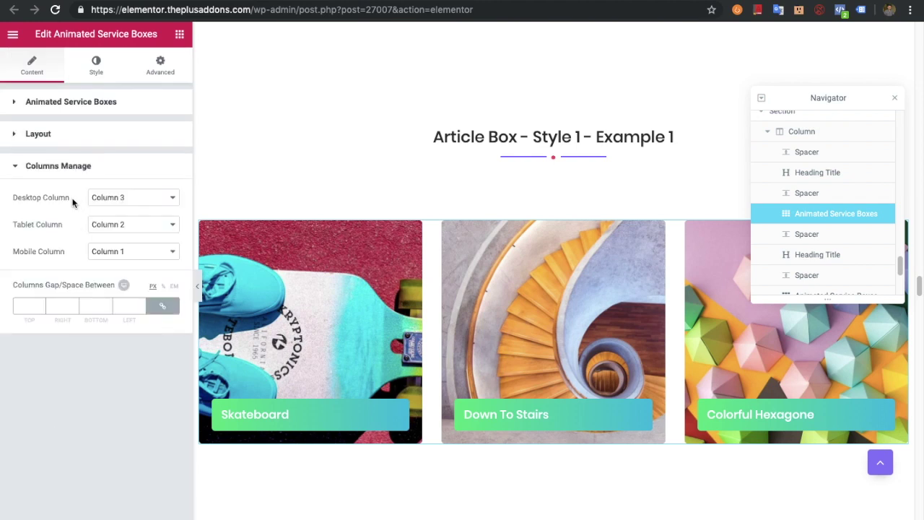
click(71, 102)
Step: Scroll past Article Box Example 2 and Style 2, then select the Sliding Boxes - Style 1 widget
scroll(435, 341, down, 2)
scroll(435, 341, down, 4)
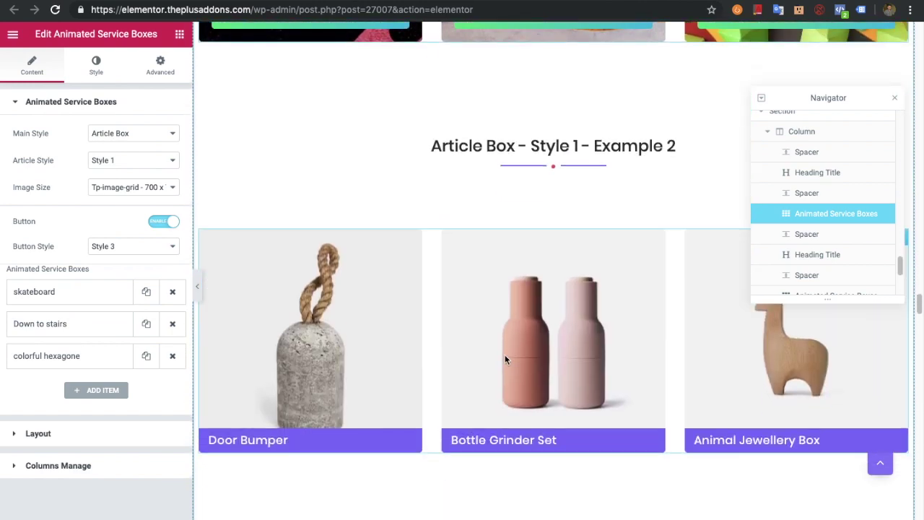
scroll(505, 355, down, 6)
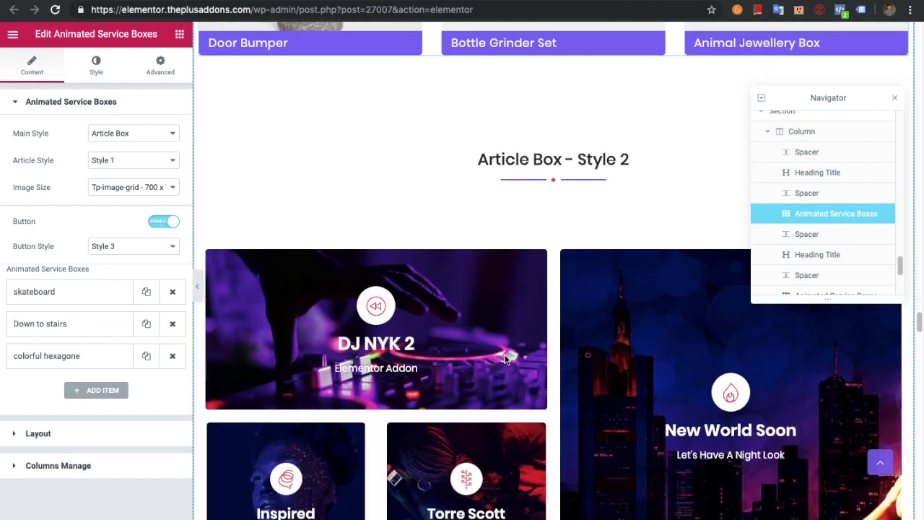
scroll(505, 359, down, 3)
scroll(505, 359, up, 8)
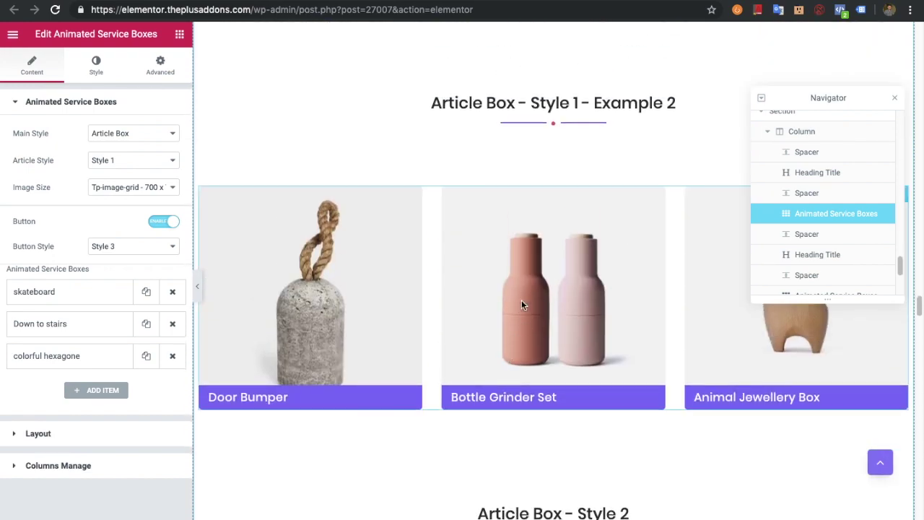
scroll(519, 313, down, 6)
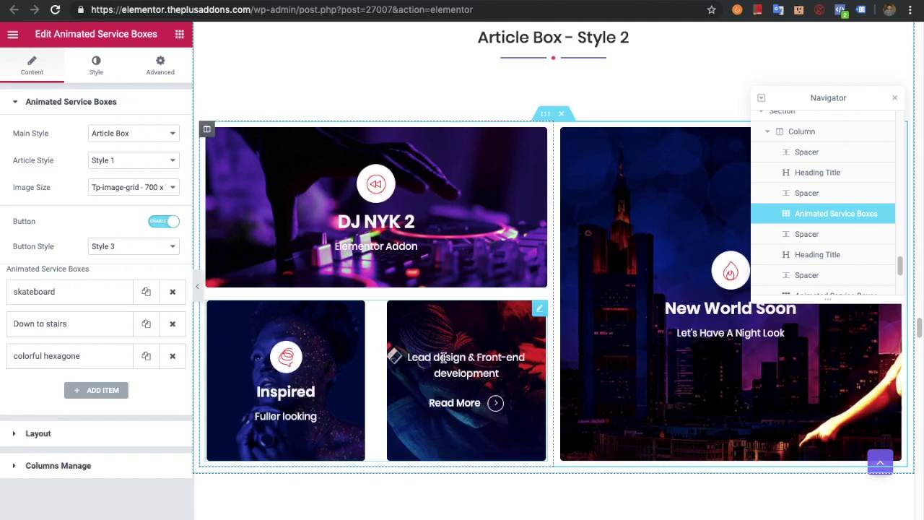
scroll(652, 351, down, 6)
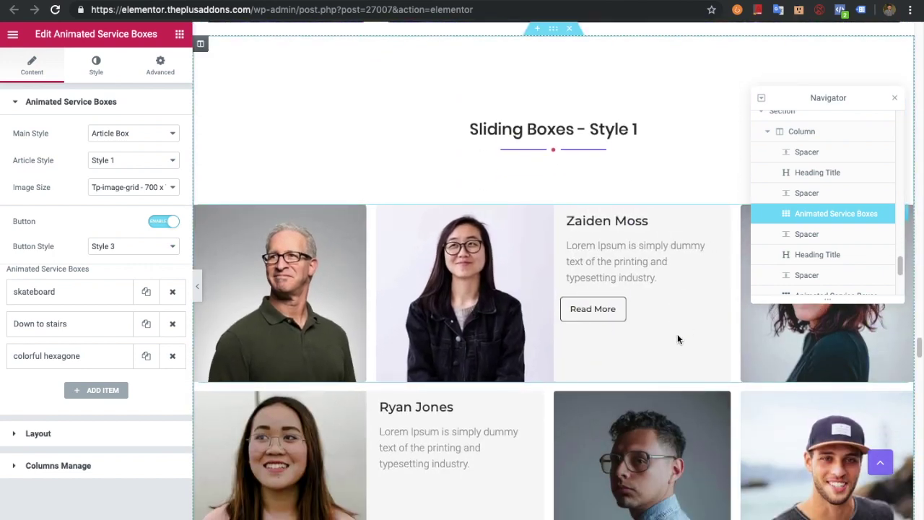
click(659, 337)
click(133, 133)
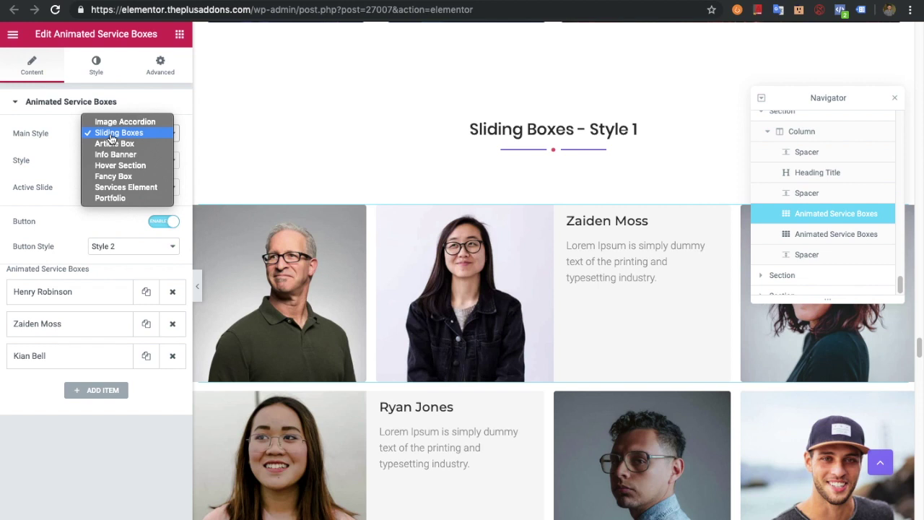
click(112, 133)
click(117, 162)
click(118, 159)
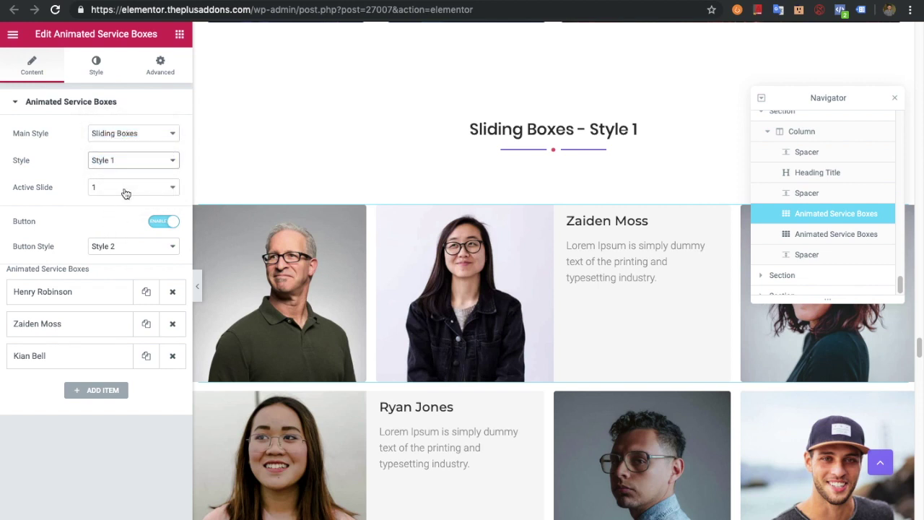
click(126, 194)
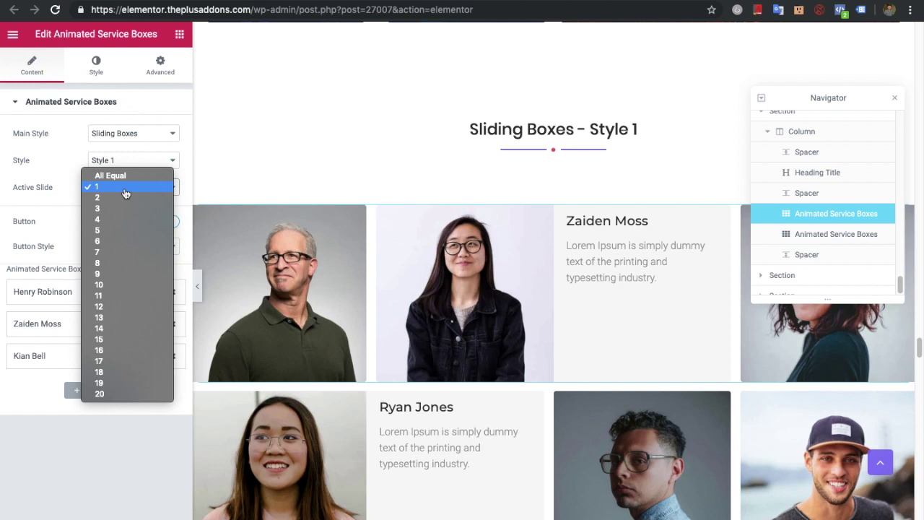
click(125, 191)
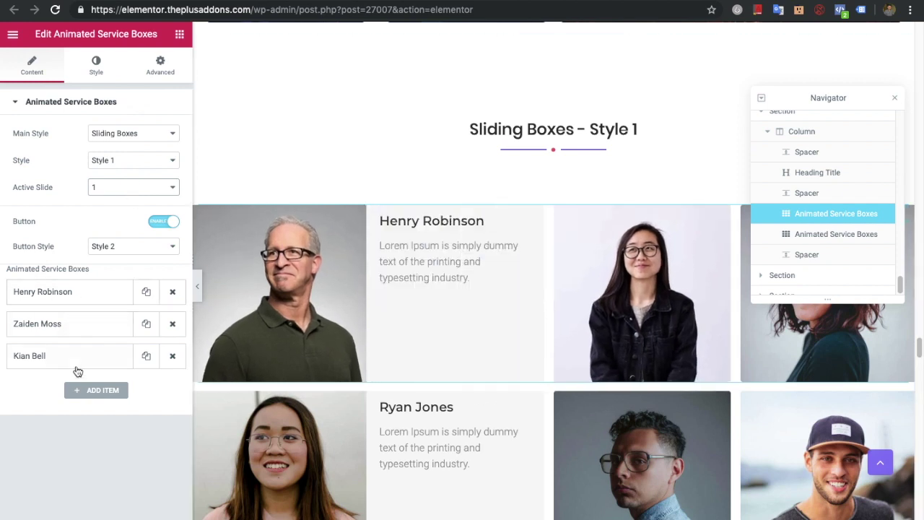
click(118, 245)
click(118, 244)
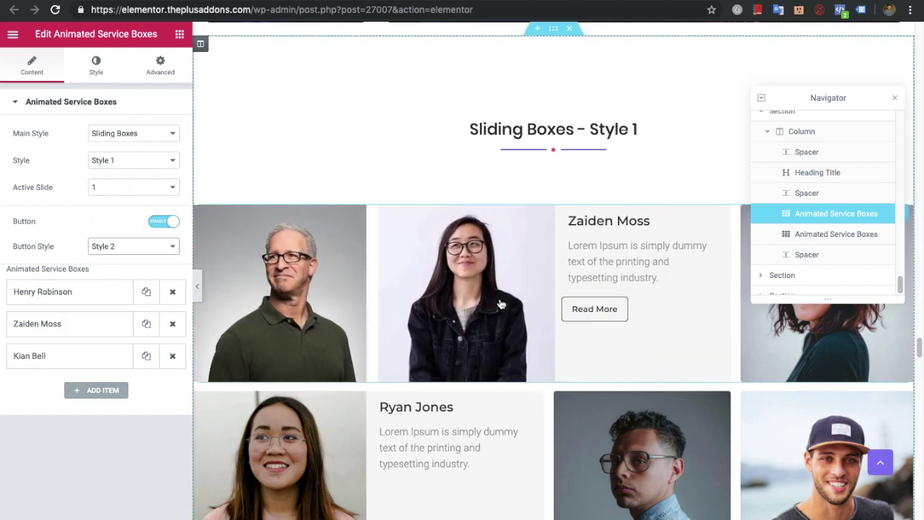
click(95, 75)
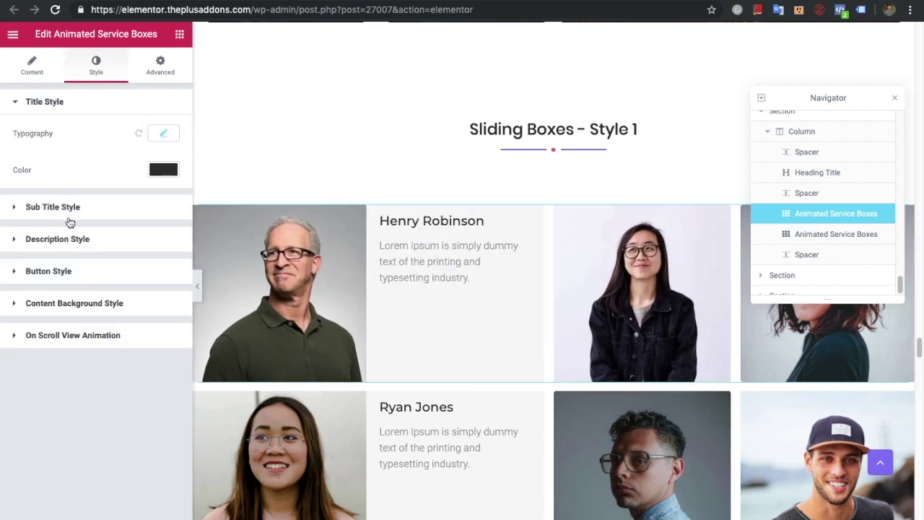
click(66, 241)
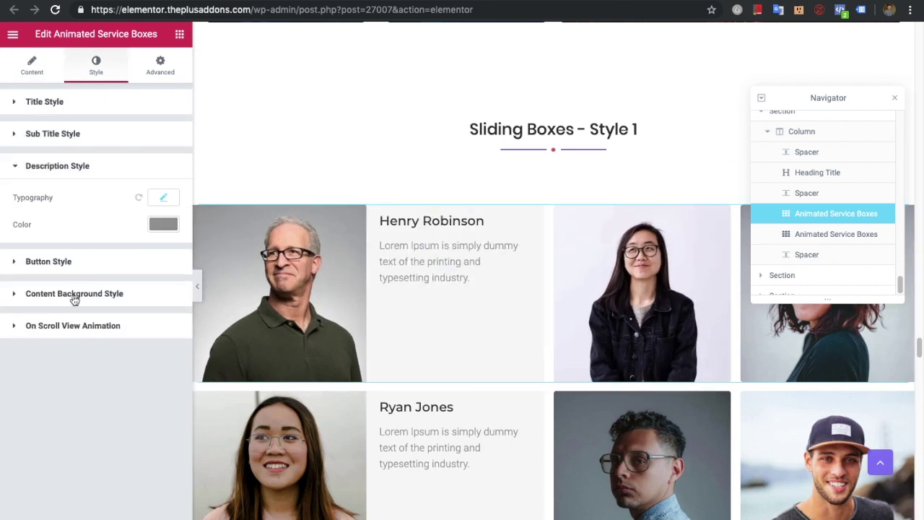
click(68, 262)
scroll(80, 280, down, 2)
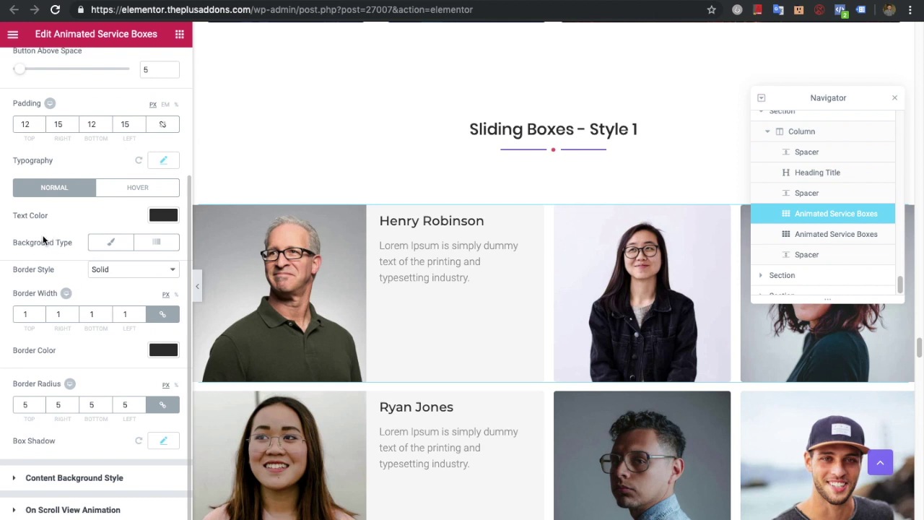
scroll(46, 242, up, 1)
scroll(51, 379, down, 2)
click(67, 478)
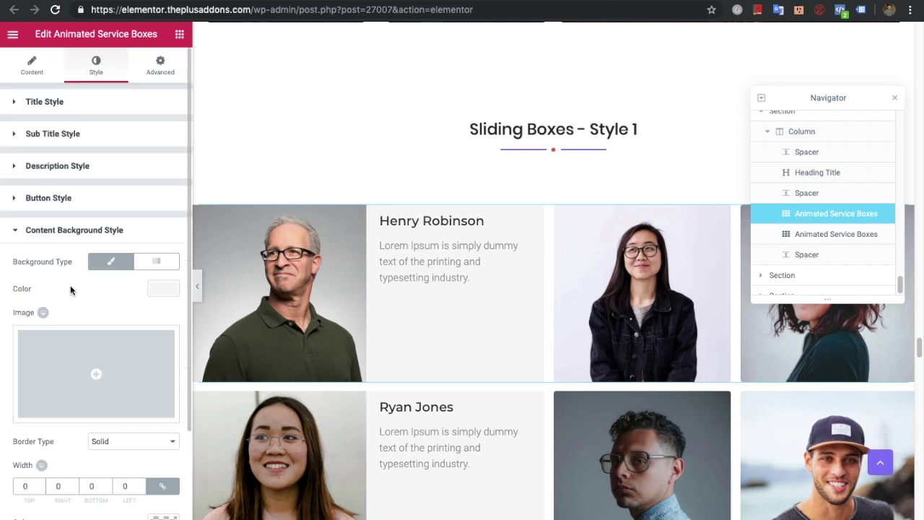
scroll(65, 359, down, 2)
scroll(50, 395, up, 2)
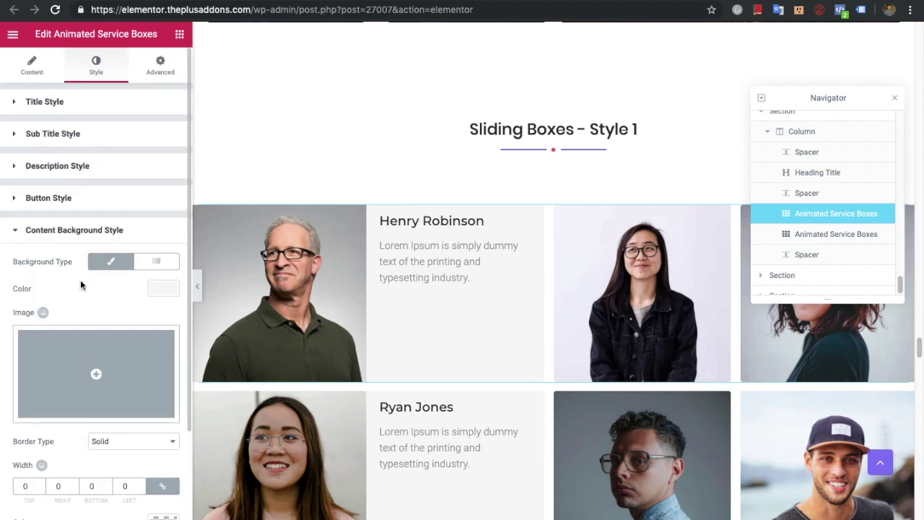
click(32, 107)
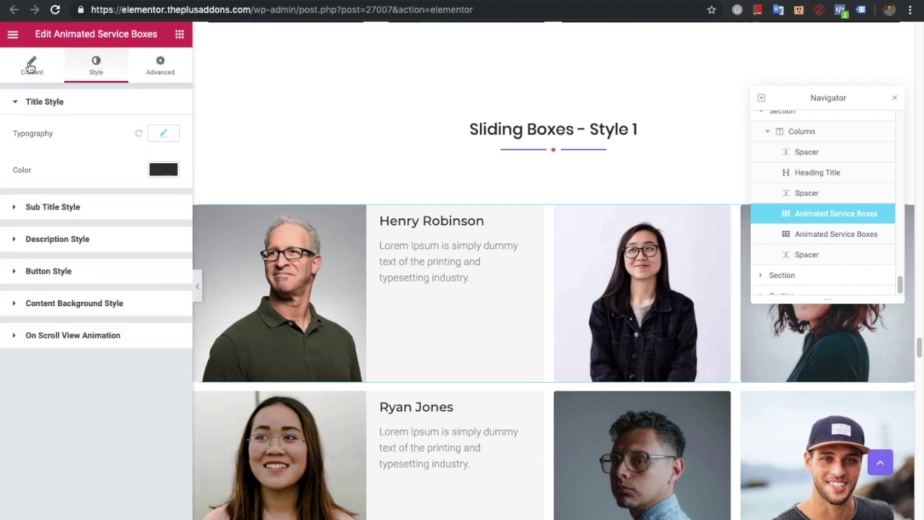
click(30, 68)
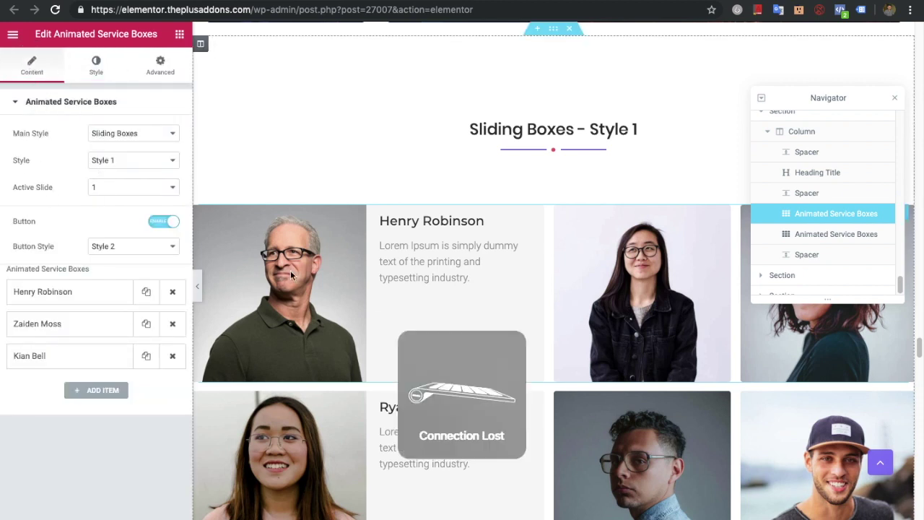
scroll(542, 372, down, 5)
Step: Confirm the Image Accordion uses Style 1, Vertical orientation, active slide 1 and active slide width 1.5
scroll(541, 373, down, 3)
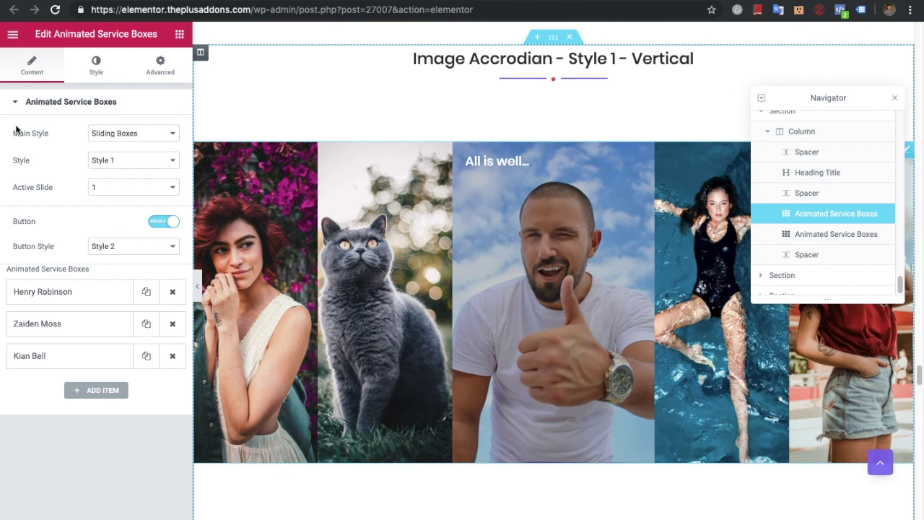
click(104, 135)
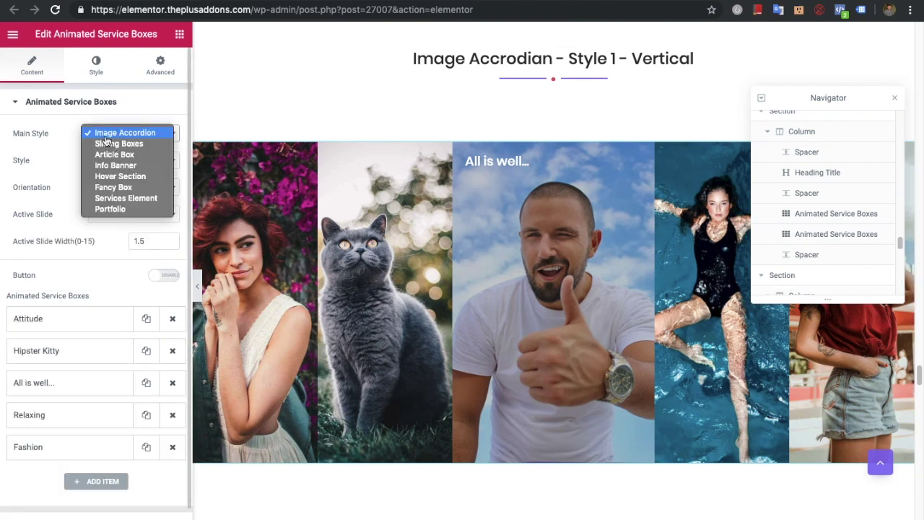
click(124, 134)
click(109, 160)
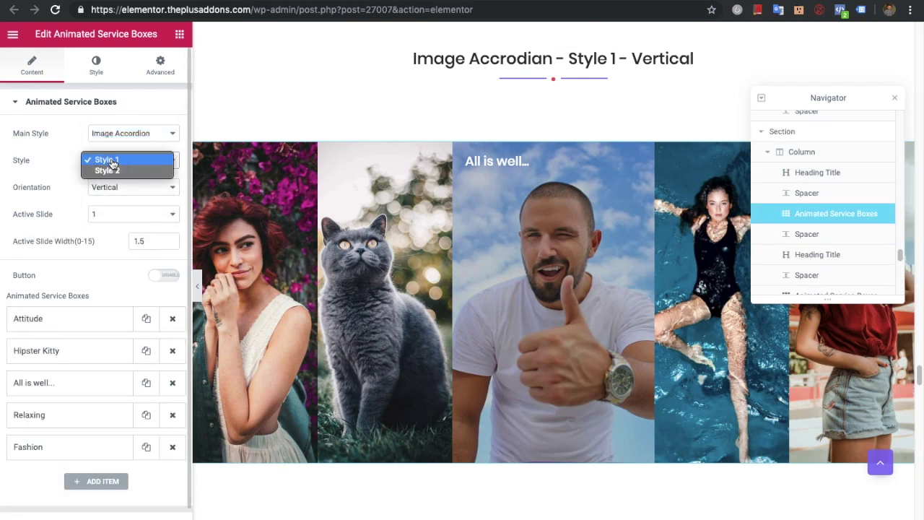
click(112, 163)
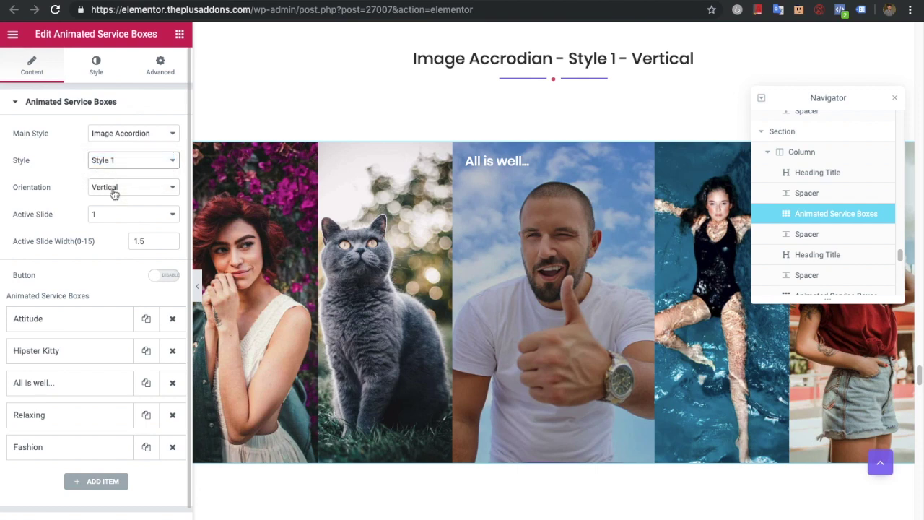
click(113, 191)
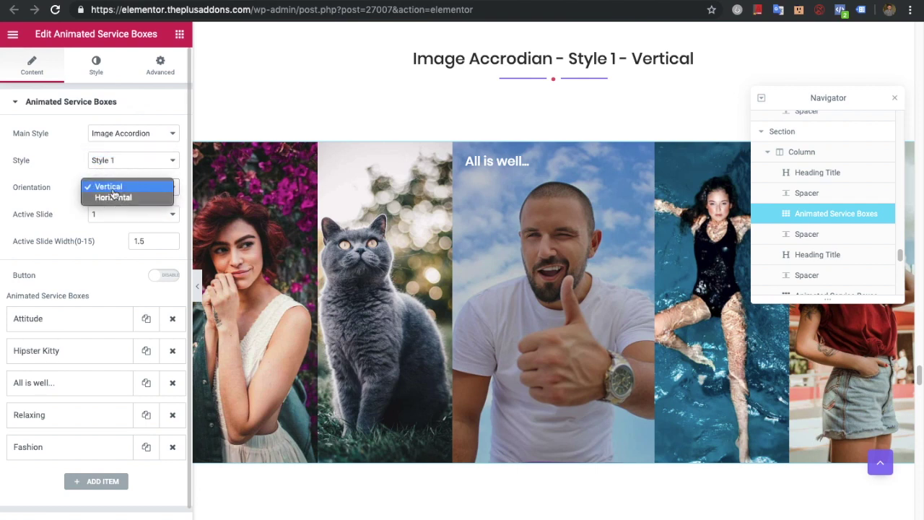
click(108, 186)
click(116, 220)
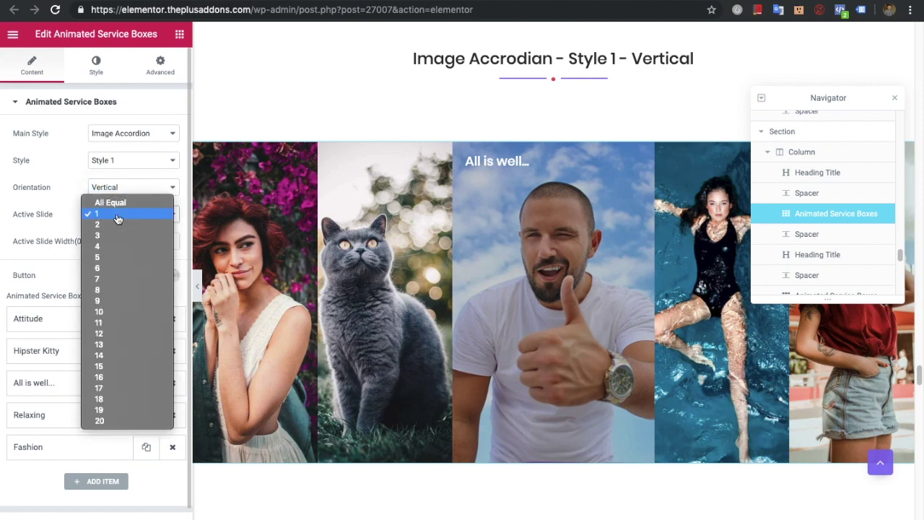
click(118, 217)
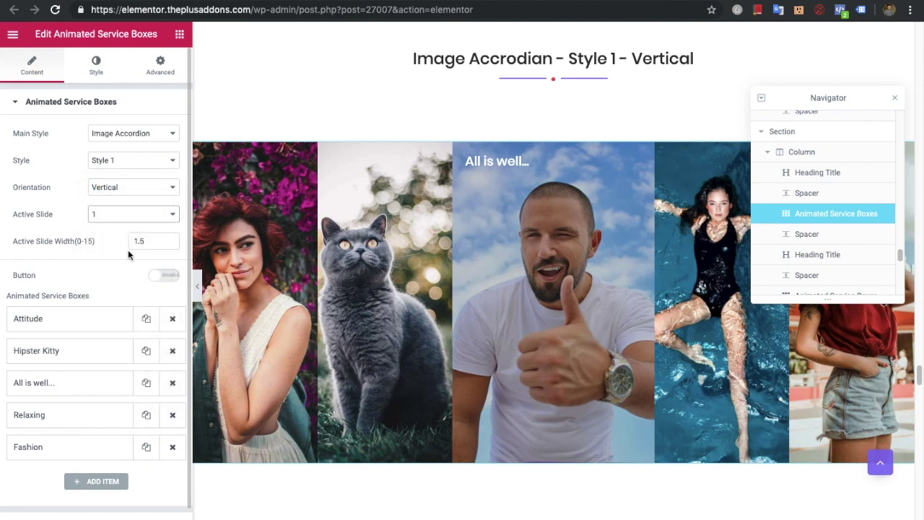
click(146, 244)
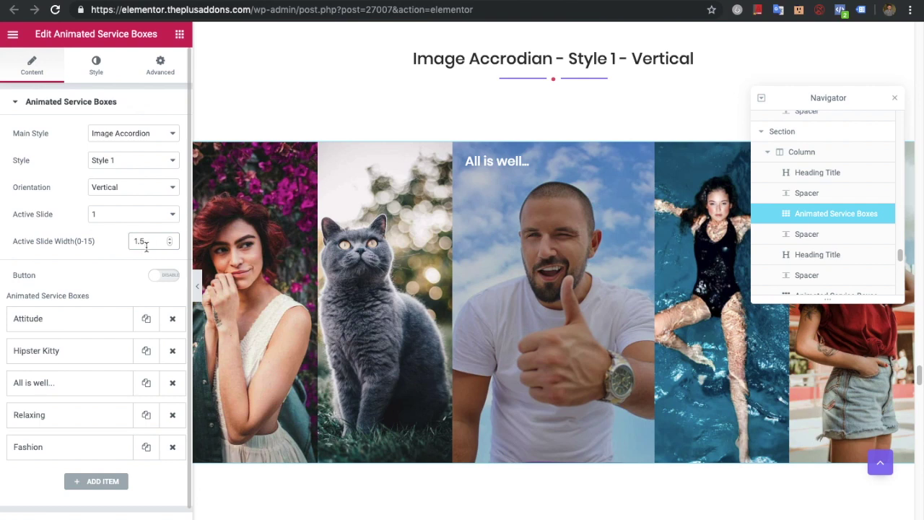
scroll(90, 287, down, 1)
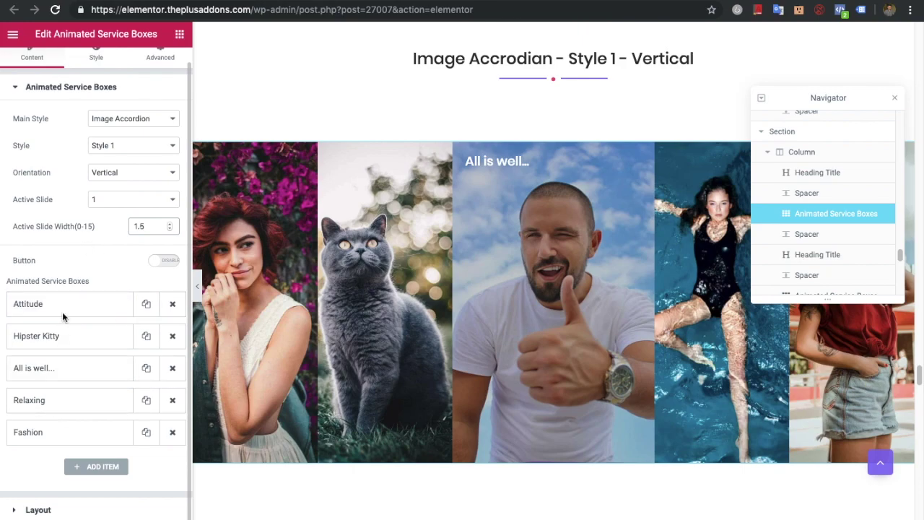
scroll(78, 363, up, 1)
scroll(561, 276, down, 6)
scroll(635, 313, down, 1)
scroll(720, 349, up, 4)
scroll(794, 368, down, 1)
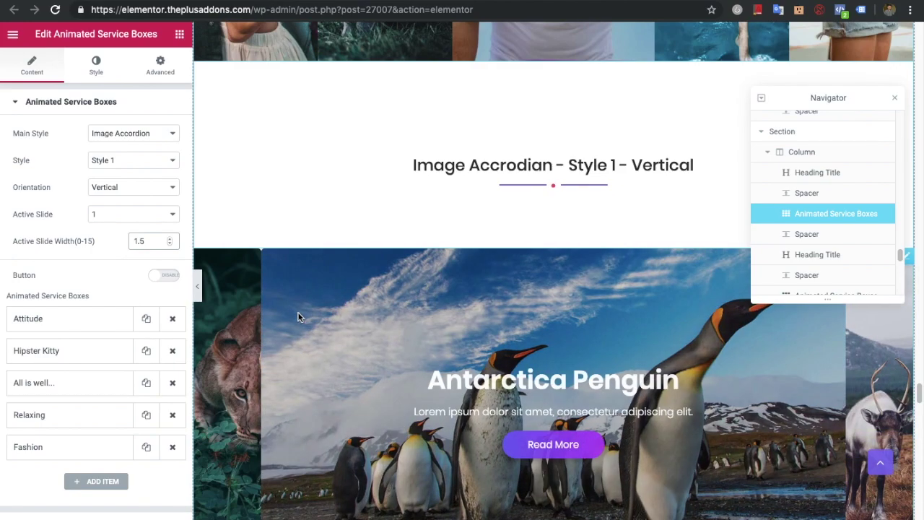
scroll(365, 346, down, 7)
scroll(415, 337, down, 3)
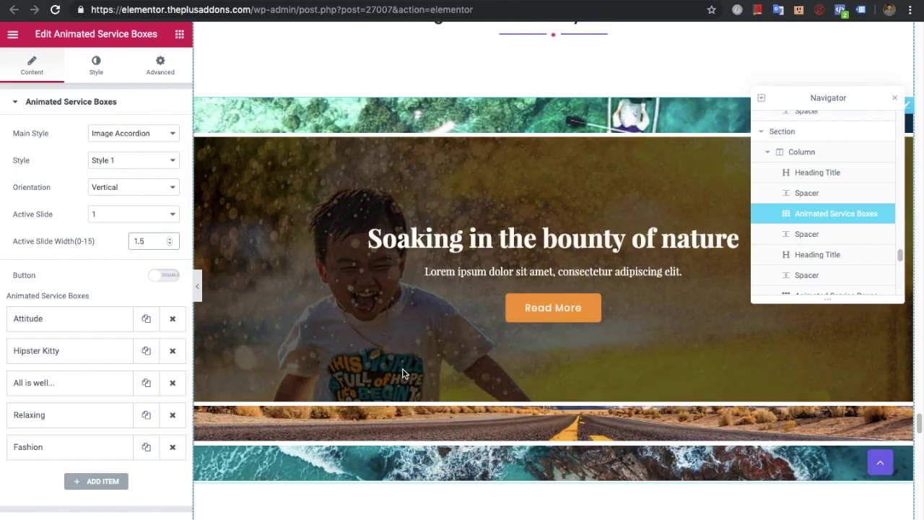
scroll(402, 370, down, 10)
scroll(458, 270, down, 7)
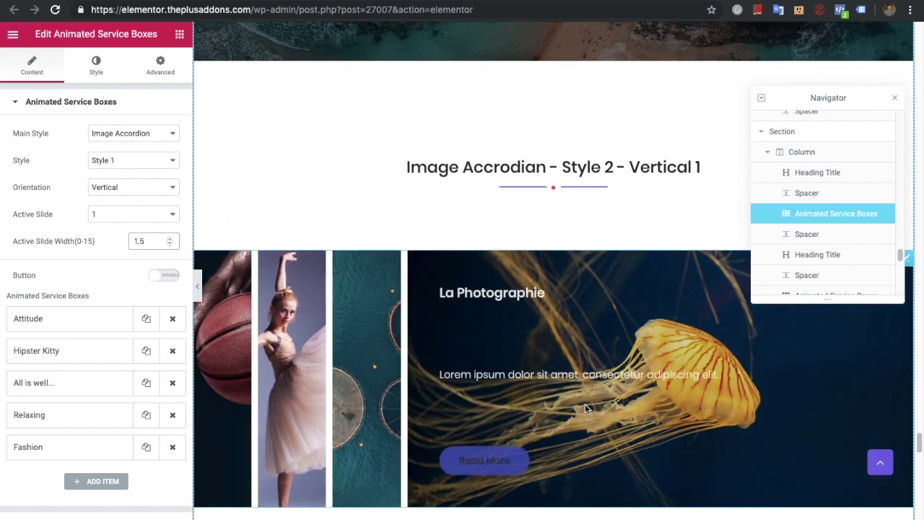
scroll(585, 404, down, 10)
scroll(551, 380, down, 3)
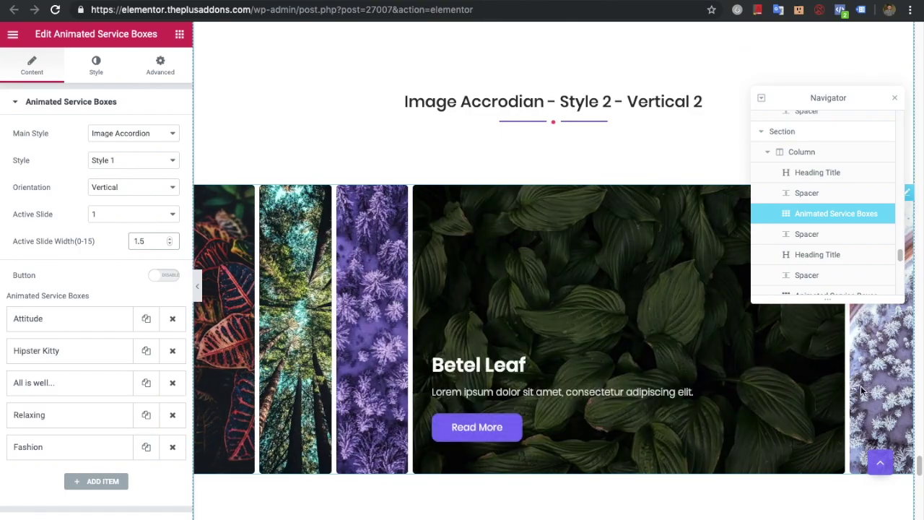
scroll(578, 379, down, 10)
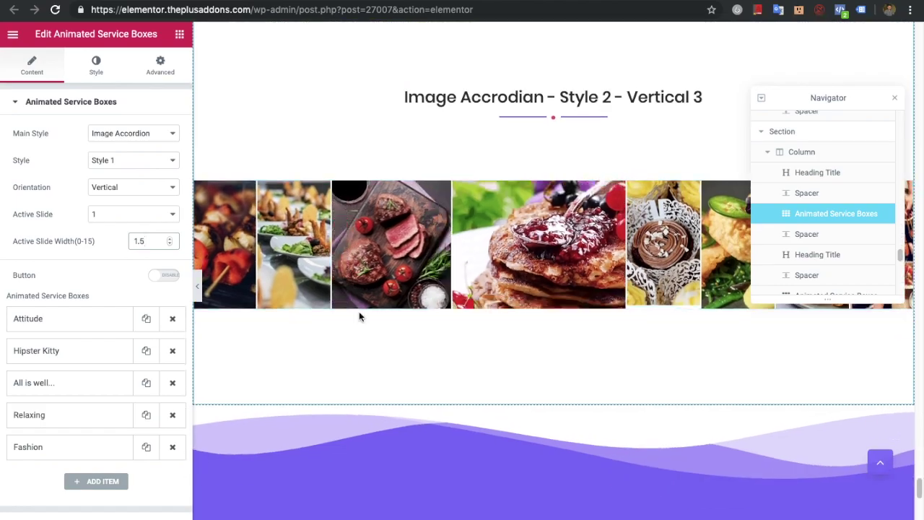
scroll(359, 312, up, 15)
scroll(242, 179, up, 3)
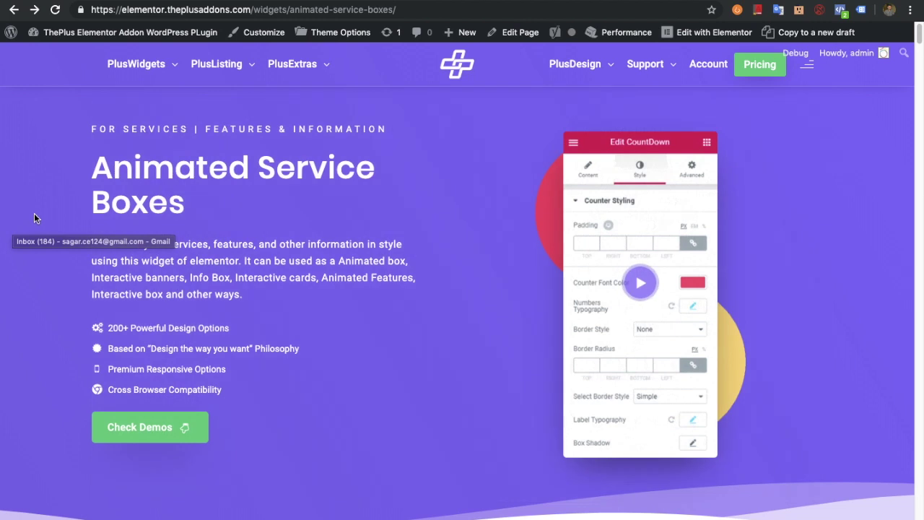
Step: Dismiss the PlusWidgets mega menu to reveal the Animated Service Boxes product page
click(53, 200)
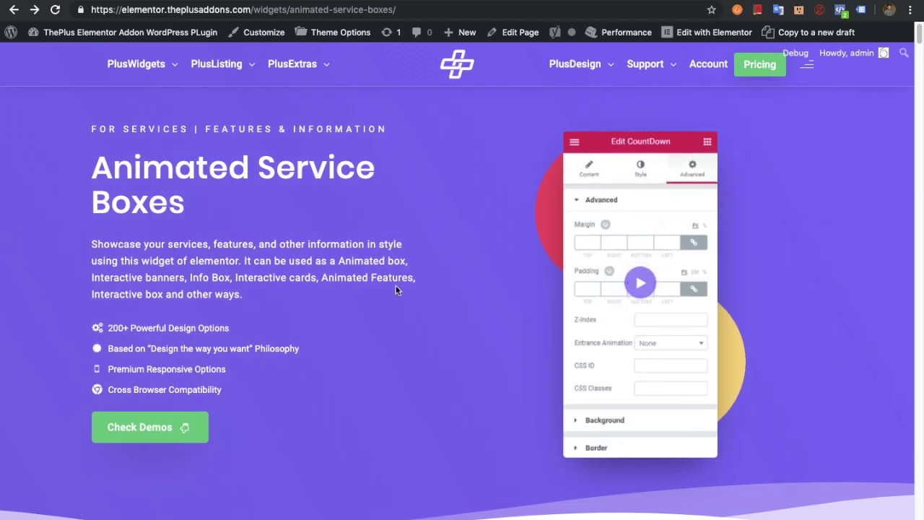